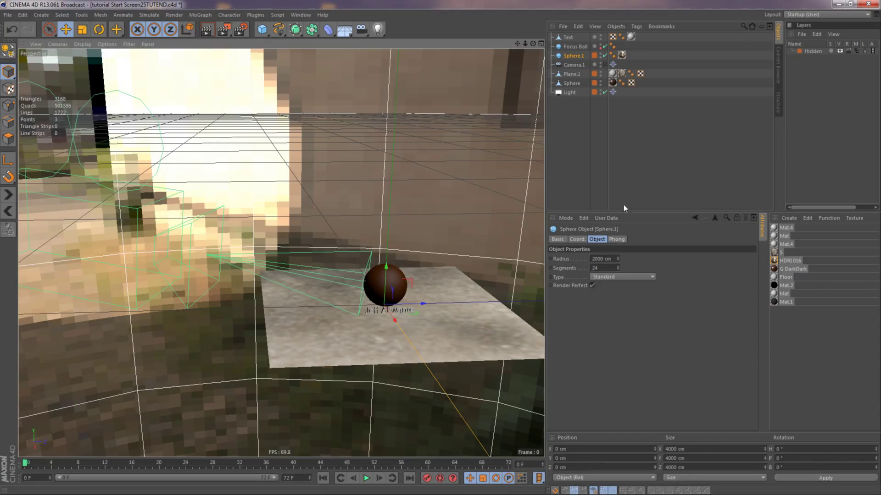
Add a cube primitive to the scene and set its X, Y and Z size to 2 cm
left_click(670, 159)
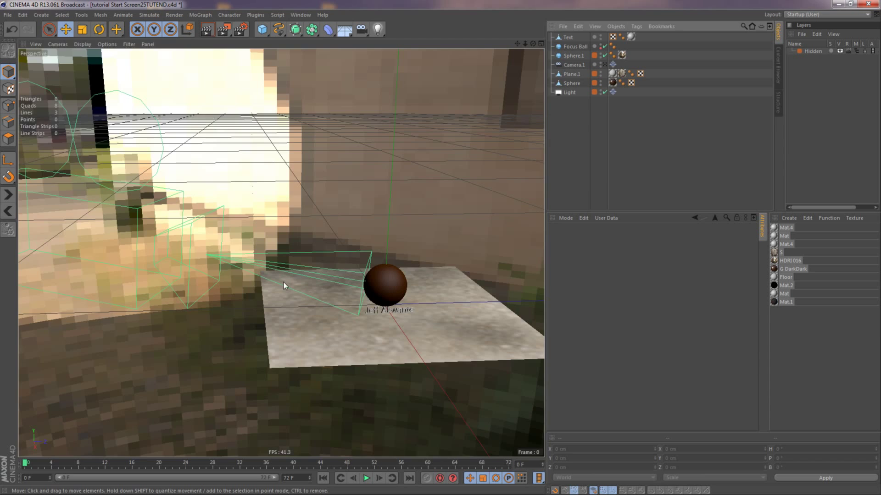
left_click_drag(283, 283, 403, 220, "alt")
left_click_drag(450, 204, 382, 304, "alt")
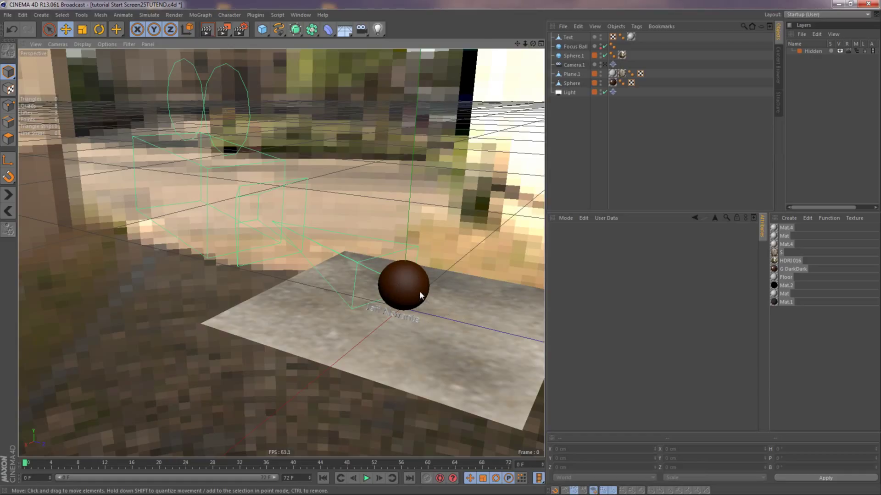
left_click(262, 30)
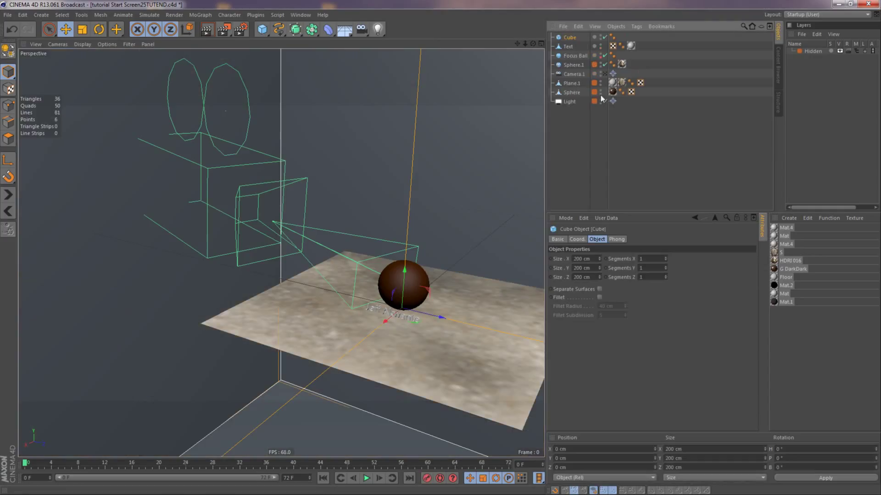
double_click(585, 258)
type("1")
key("Tab")
type("1")
key("Tab")
type("1")
key("Return")
Make the cube editable and place it directly above Camera.1 in the object hierarchy, outside the camera
left_click(639, 176)
left_click(568, 38)
key("c")
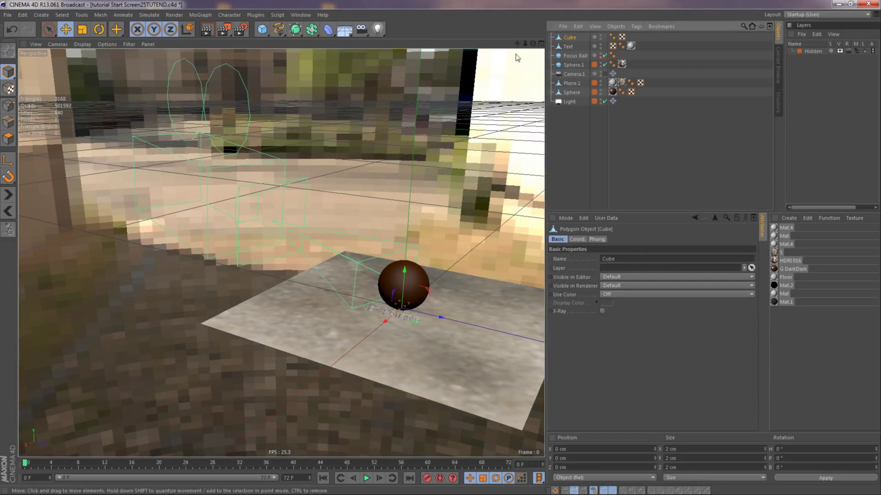
left_click_drag(565, 46, 575, 74)
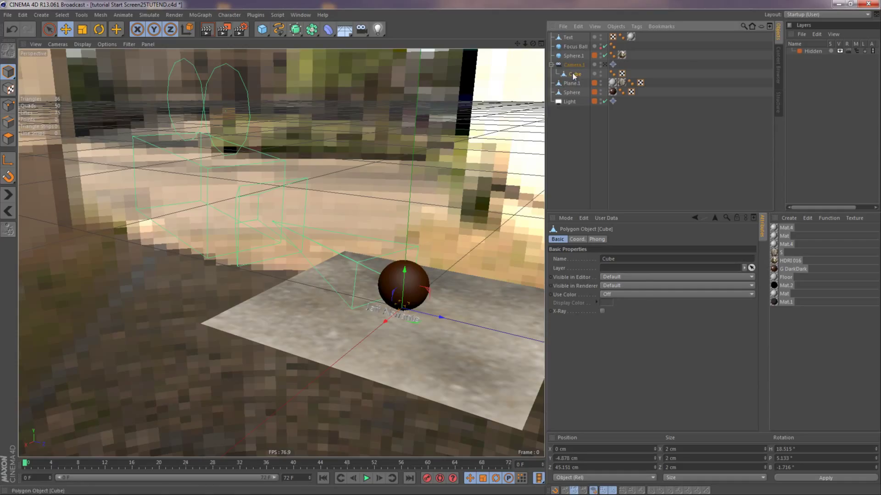
left_click_drag(575, 66, 575, 60)
Bake Camera.1's animation into a copy over frames 0 to 72, with expressions baked and tracks cleaned
left_click(575, 74)
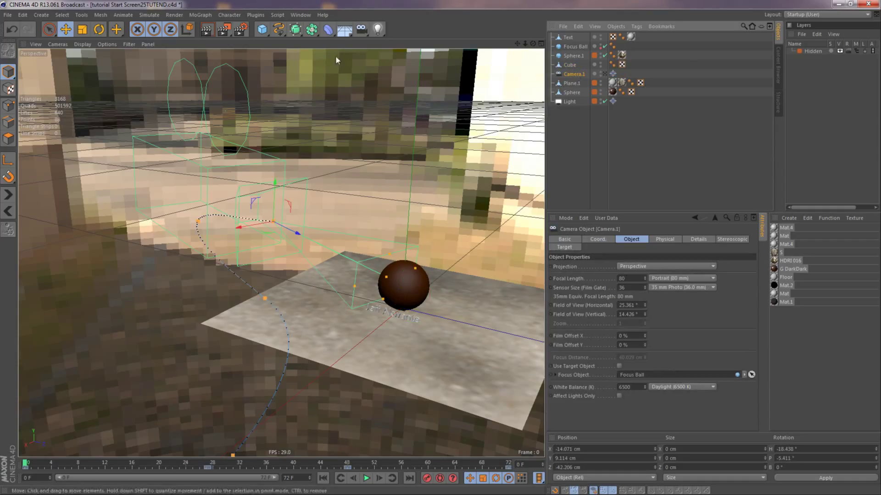
left_click(300, 15)
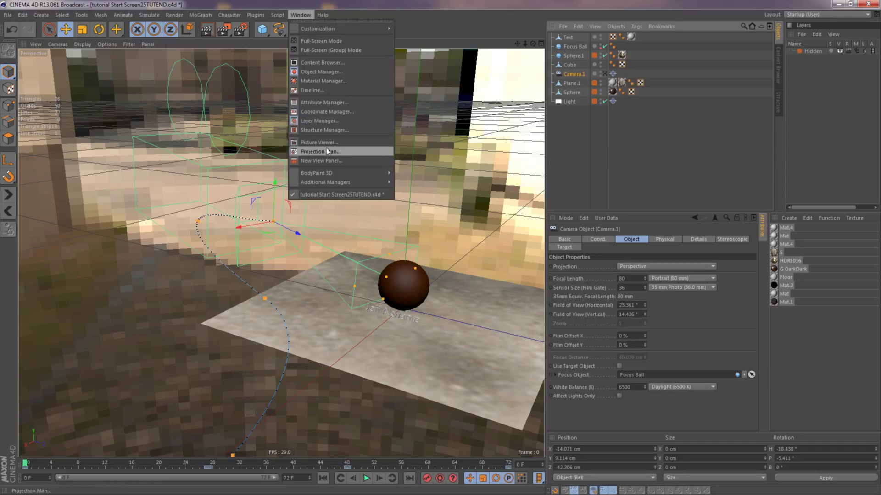
left_click(329, 91)
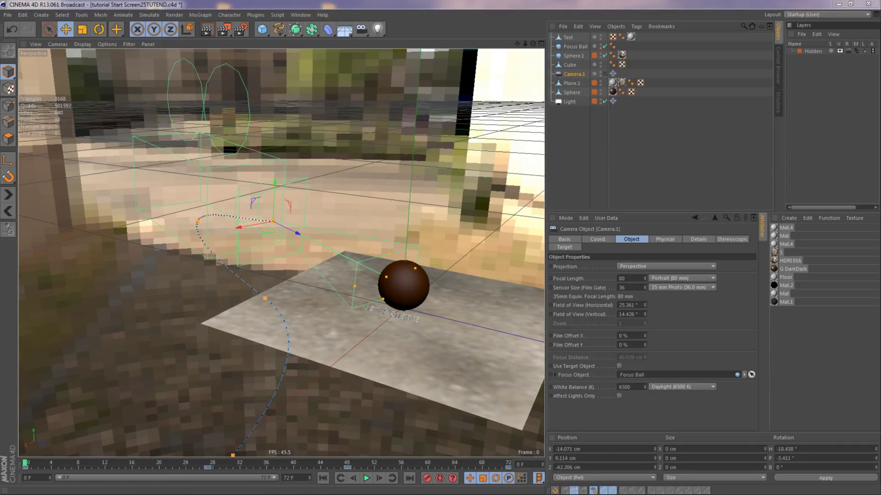
key("shift+F3")
left_click_drag(483, 171, 473, 190)
left_click(251, 247)
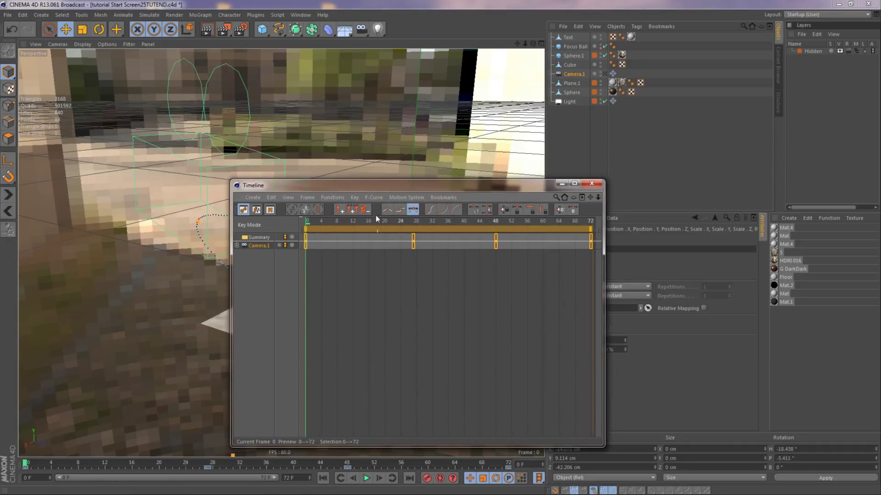
left_click(355, 197)
mouse_move(332, 197)
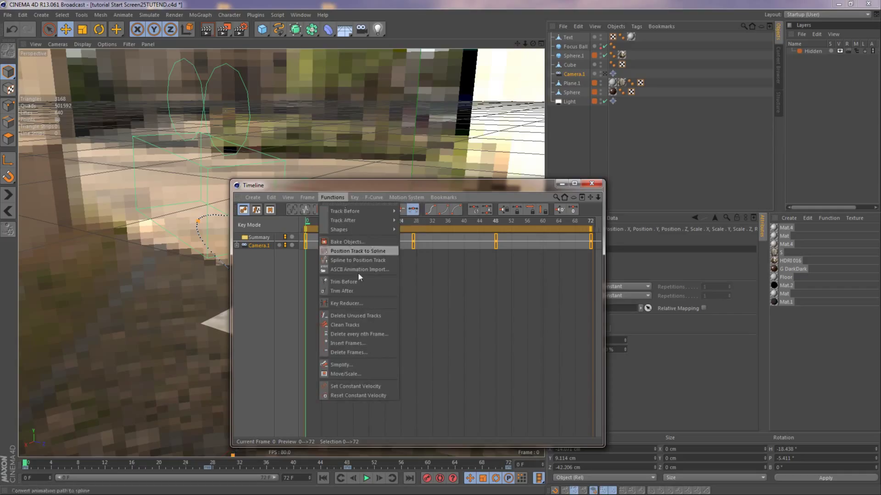
left_click(353, 241)
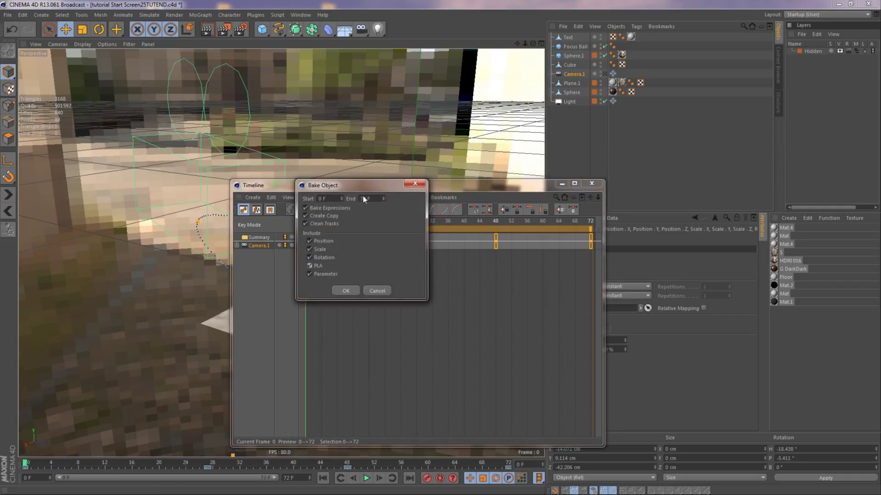
left_click(345, 291)
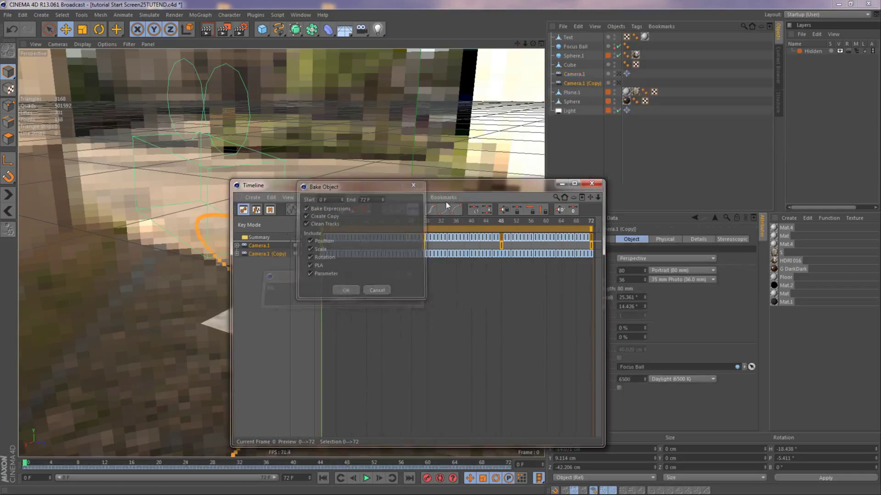
left_click(591, 183)
left_click(582, 132)
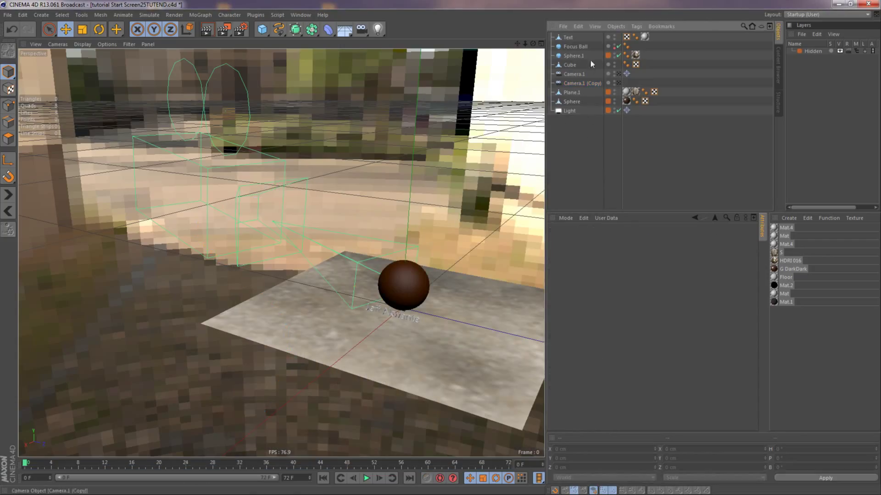
Make the cube a child of Camera.1 (Copy)
left_click(583, 83)
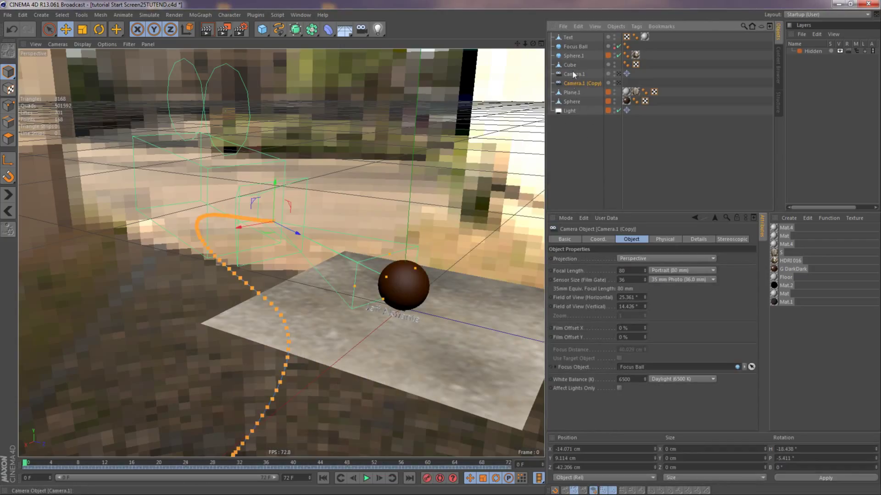
left_click(570, 65)
left_click_drag(570, 65, 579, 84)
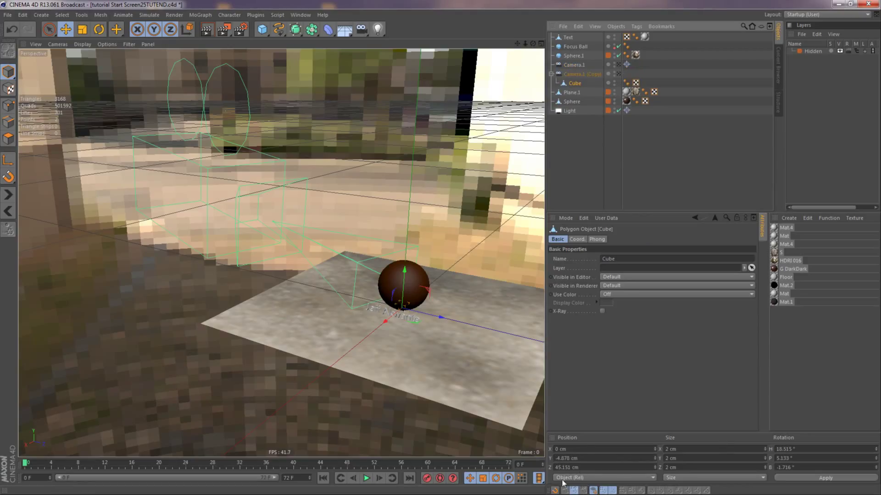
Set the cube's Y and Z position and its H, P and B rotation to 0
double_click(588, 458)
type("0")
double_click(588, 468)
type("0")
double_click(793, 451)
type("0")
left_click(797, 460)
left_click(797, 458)
type("0")
left_click(795, 467)
type("0")
key("Return")
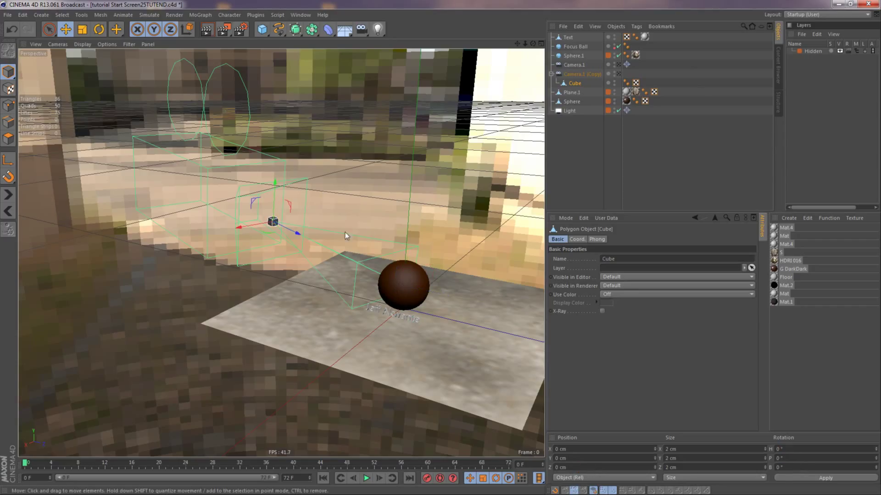
Scrub the animation to frame 28 to check that the cube follows the camera, and return to frame 0
left_click_drag(345, 233, 287, 338, "alt")
left_click_drag(26, 465, 214, 464)
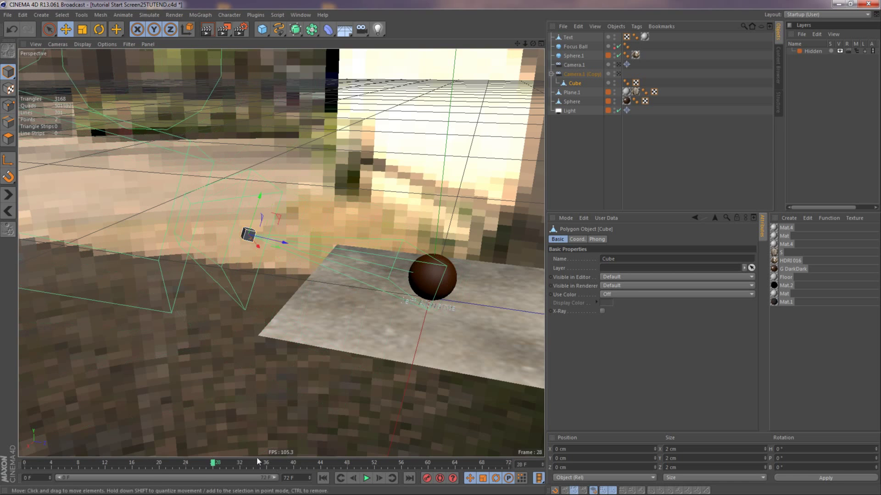
left_click(321, 480)
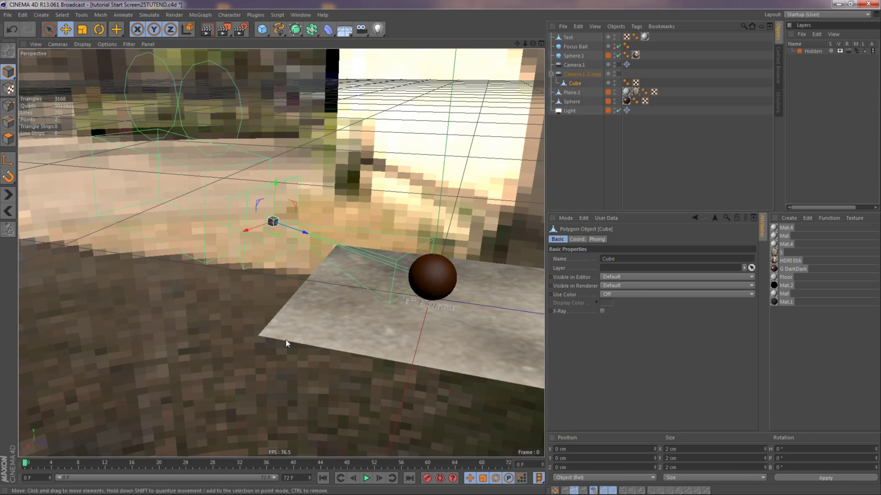
Unparent the cube from Camera.1 (Copy) and copy that camera's Position and Rotation tracks onto the cube in the Timeline
left_click(574, 84)
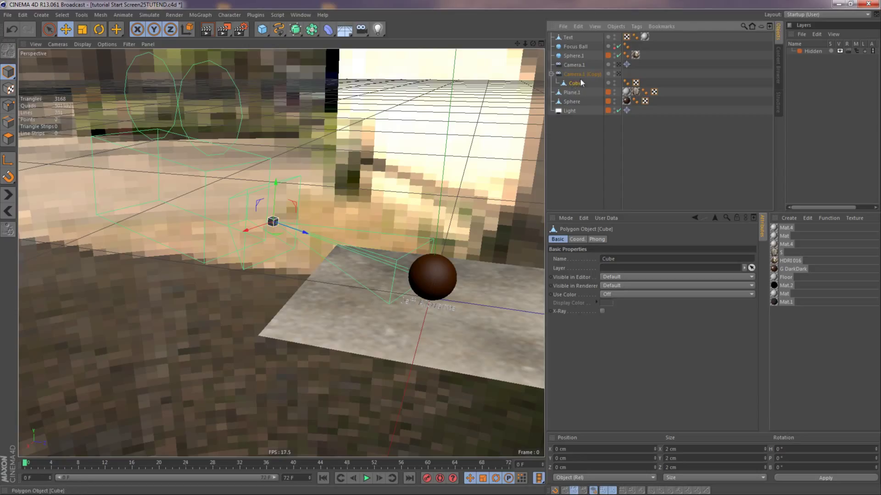
left_click_drag(577, 70, 577, 81)
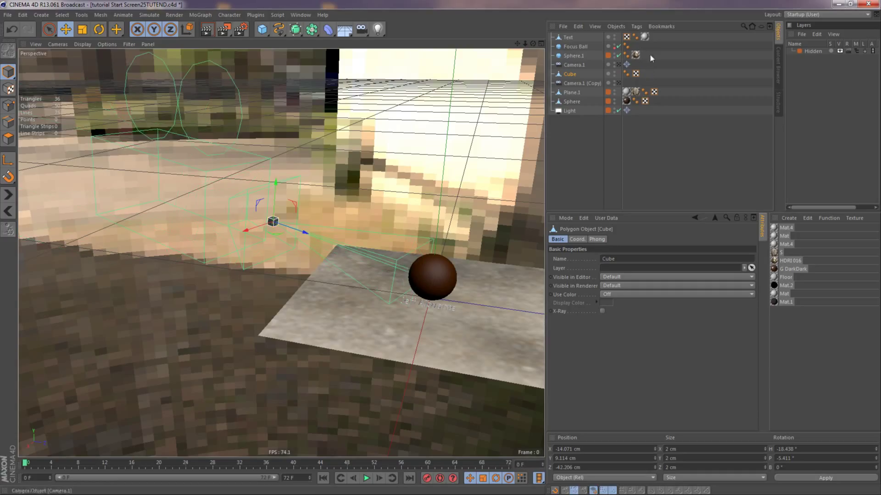
left_click(599, 82)
key("shift+F3")
left_click_drag(407, 188, 373, 191)
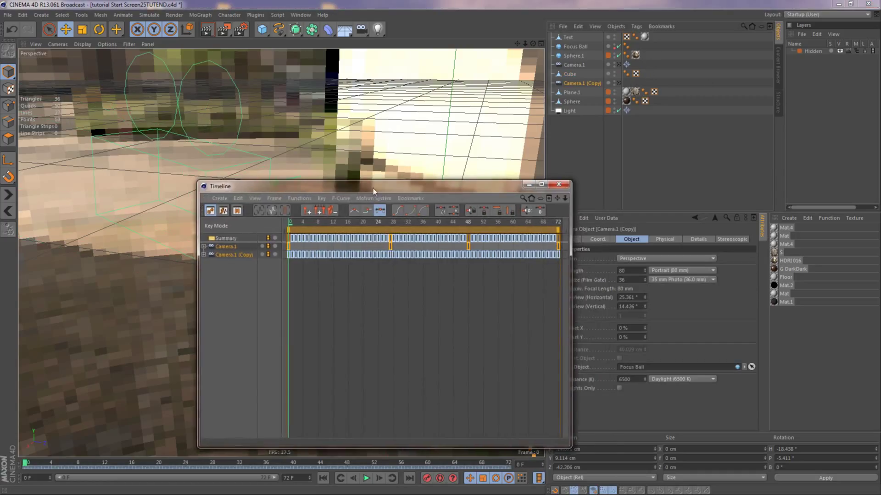
left_click_drag(569, 74, 214, 273)
left_click(203, 255)
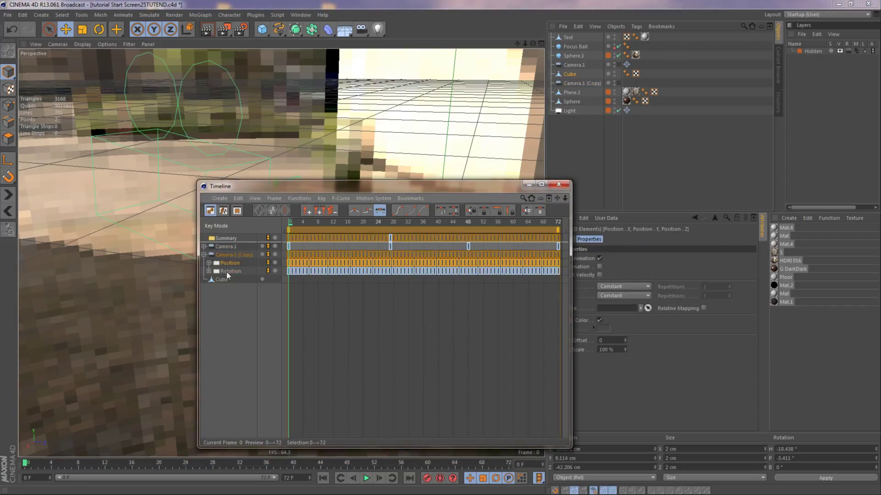
left_click(221, 280)
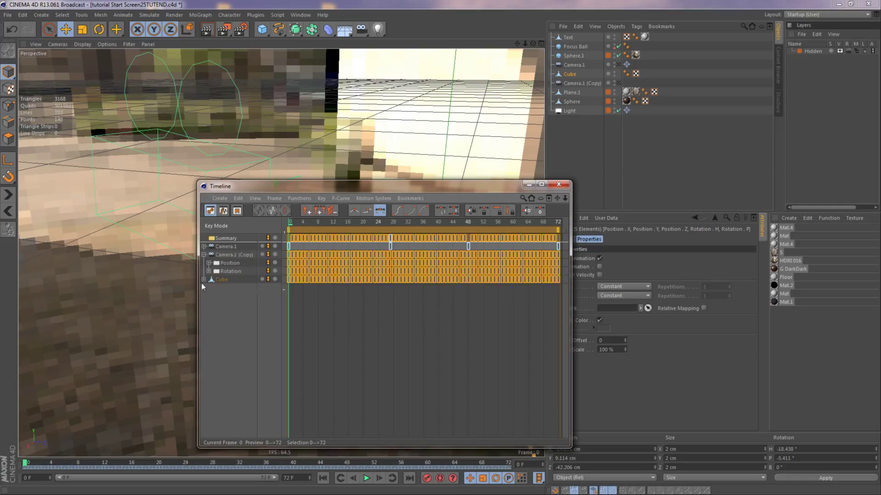
left_click(203, 279)
left_click(239, 321)
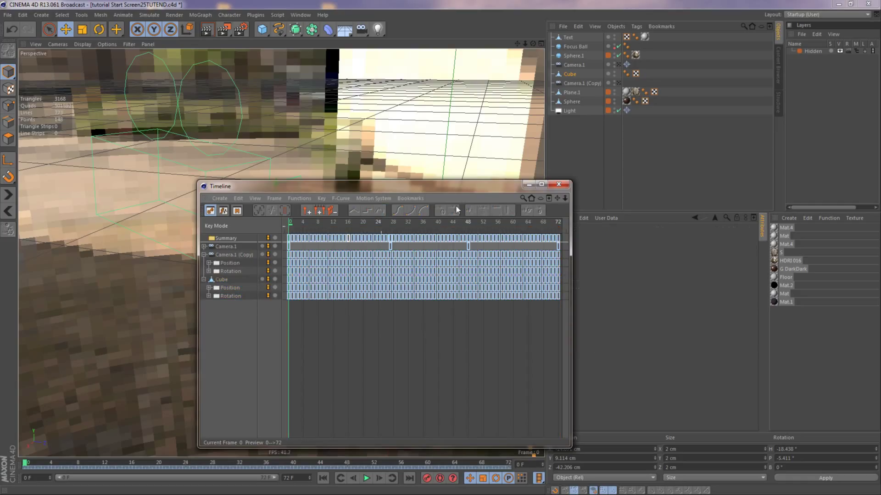
left_click(558, 185)
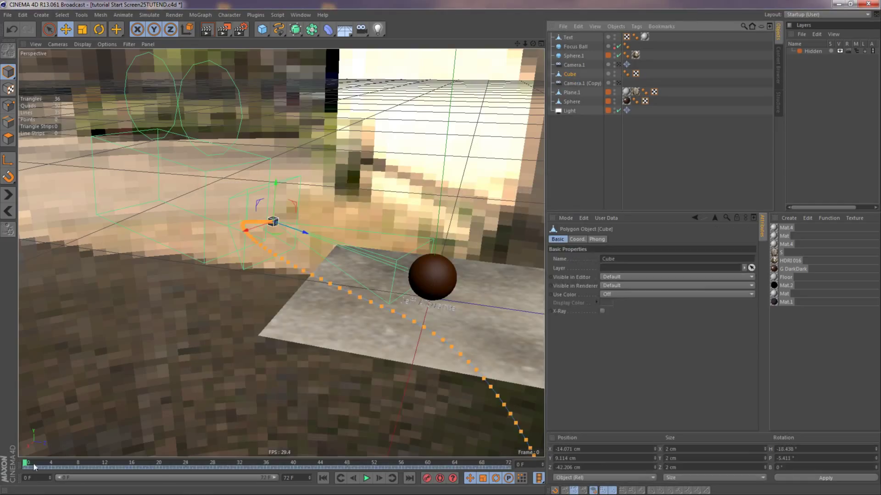
Scrub through the animation to check the unparented cube's own motion against the camera, and return to the first frame
left_click(591, 177)
left_click_drag(26, 463, 213, 473)
left_click(323, 479)
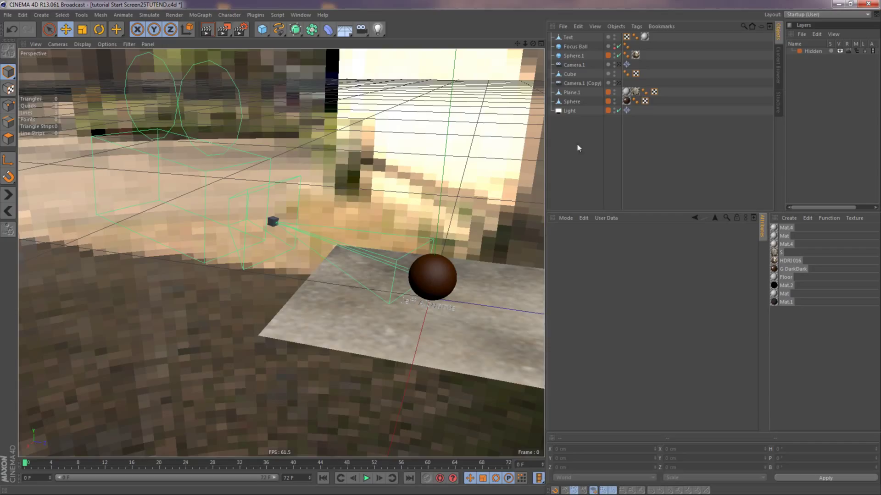
Copy the Text, Cube, Camera.1 (Copy) and Sphere objects into a new project
left_click(570, 74)
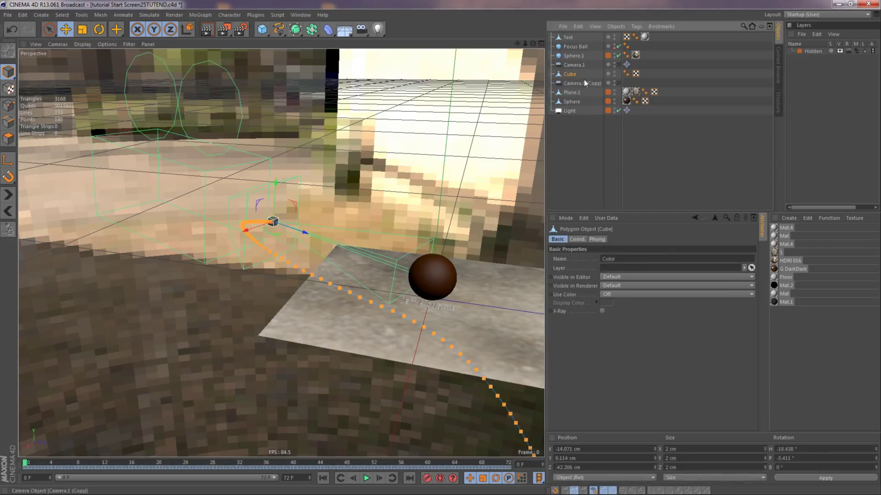
left_click(585, 83, "ctrl")
left_click(568, 37, "ctrl")
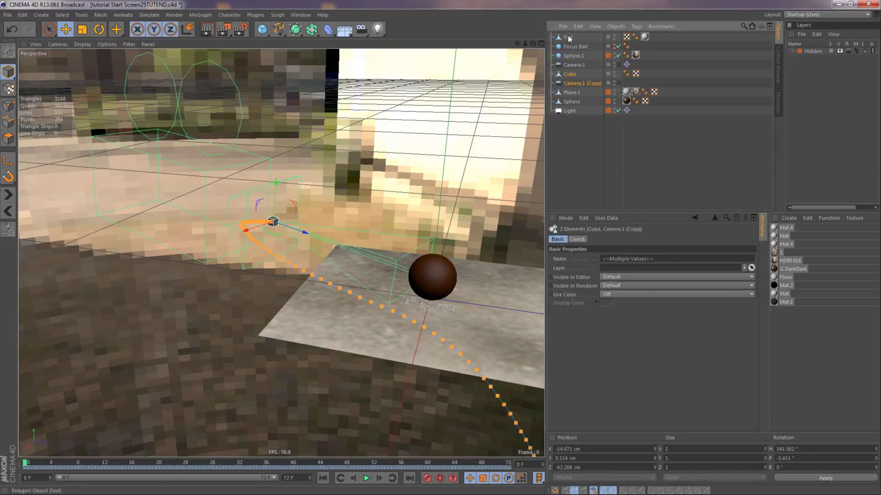
left_click(449, 289, "shift")
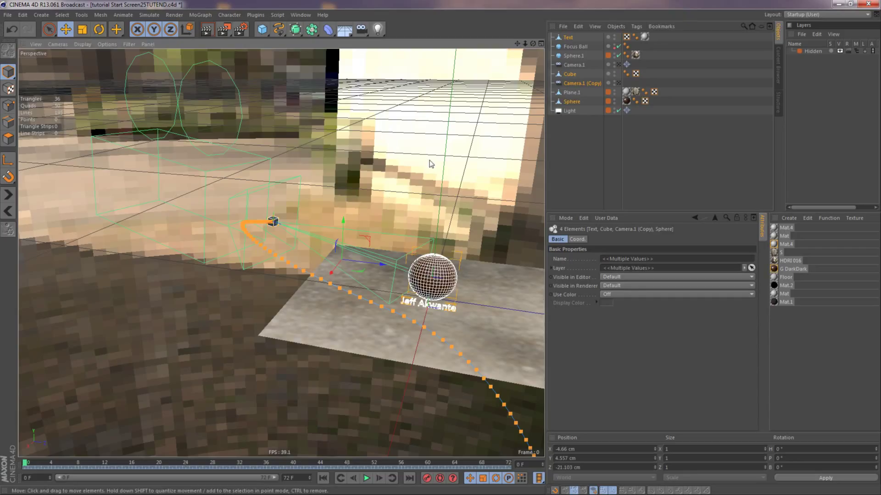
key("ctrl+d")
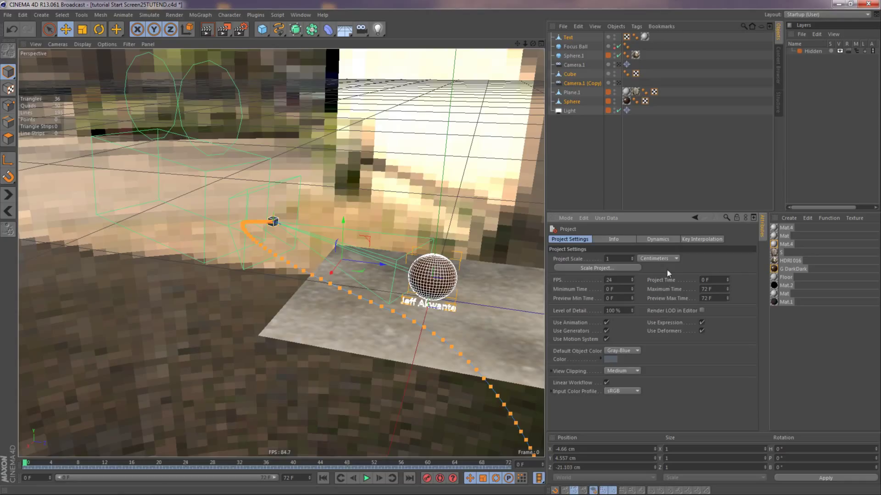
key("ctrl+n")
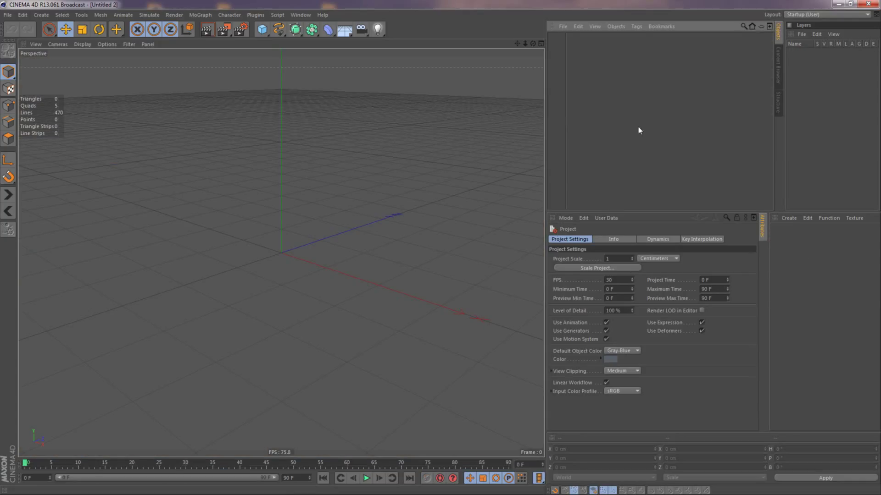
key("ctrl+v")
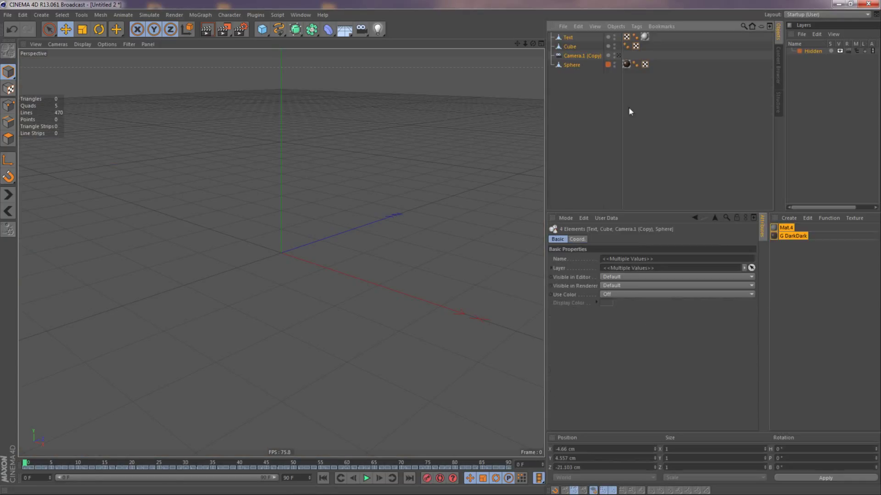
Inspect the pasted objects in the new project and scrub the first frames to check their animation
left_click(579, 102)
right_click_drag(243, 250, 503, 238, "alt")
left_click_drag(320, 299, 142, 399, "alt")
left_click_drag(25, 463, 56, 462)
left_click(327, 479)
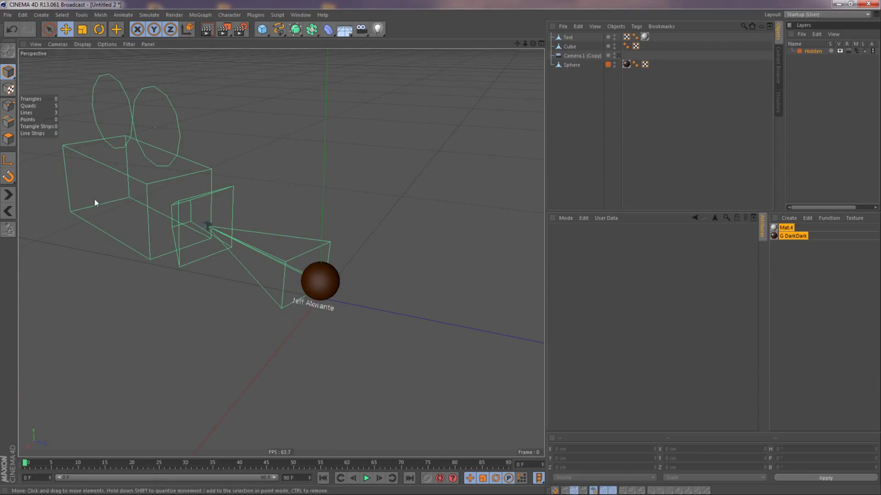
left_click(11, 15)
mouse_move(34, 143)
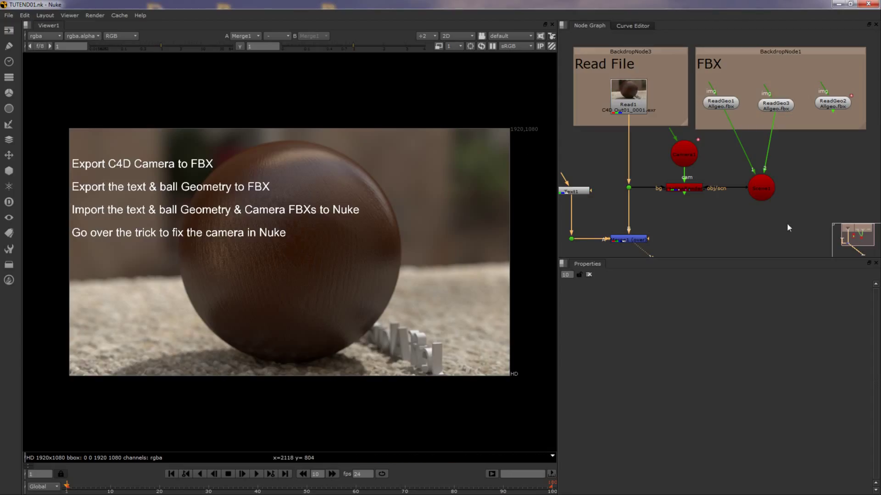
Switch to Nuke and examine the ReadGeo1, ReadGeo3 and ReadGeo2 nodes in the FBX backdrop of the node graph
middle_click_drag(759, 113, 732, 145)
left_click(702, 137)
left_click_drag(748, 137, 748, 134)
left_click(805, 132)
middle_click_drag(694, 158, 675, 131)
left_click(673, 102)
left_click_drag(732, 112, 733, 107)
left_click(781, 104)
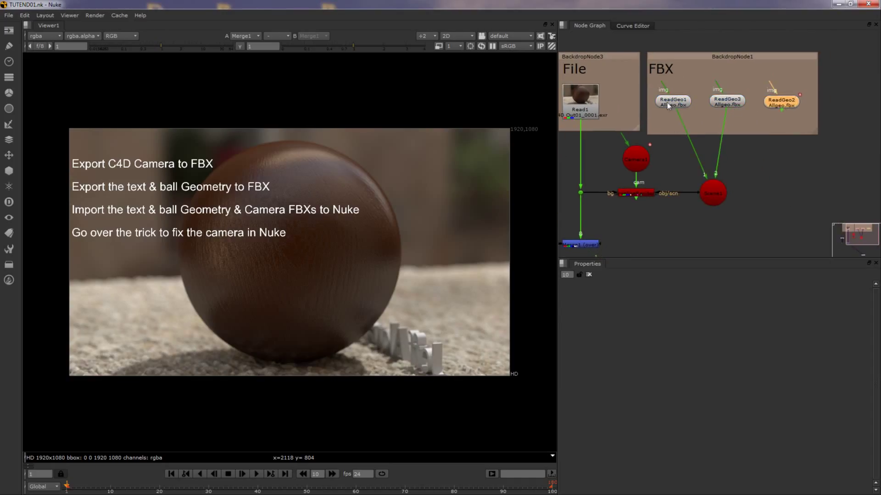
View the ReadGeo1 text geometry in the 3D viewer and examine the ReadGeo1 and ReadGeo3 properties
middle_click_drag(651, 146, 708, 142)
left_click(709, 84)
key("1")
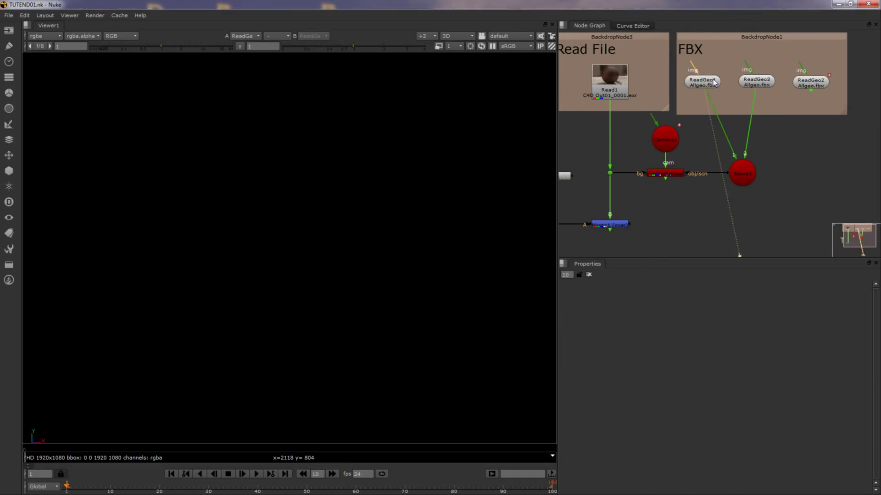
double_click(701, 82)
scroll(301, 232, "down", 3)
left_click_drag(257, 234, 241, 266, "ctrl")
scroll(375, 223, "down", 6)
left_click_drag(375, 223, 331, 239, "ctrl")
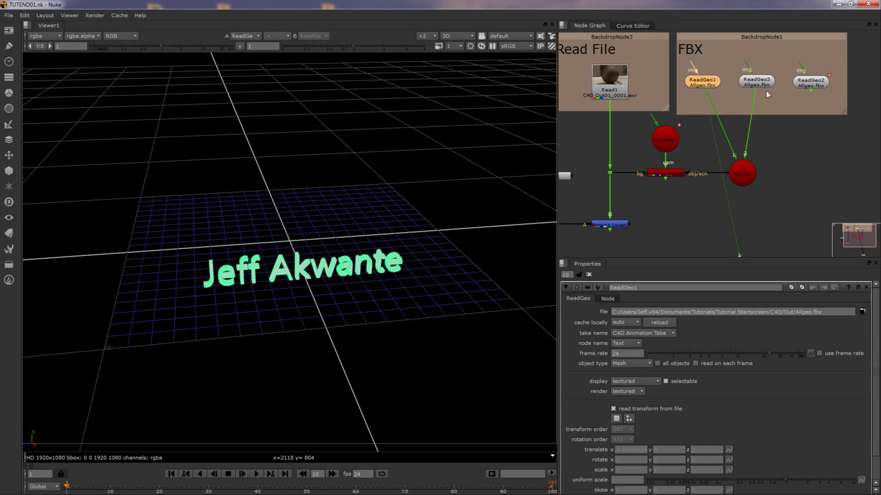
double_click(756, 82)
left_click_drag(376, 193, 374, 168, "ctrl")
View the ReadGeo2 cube in the 3D viewer and scrub the timeline to check its motion, returning to frame 1
left_click(797, 87)
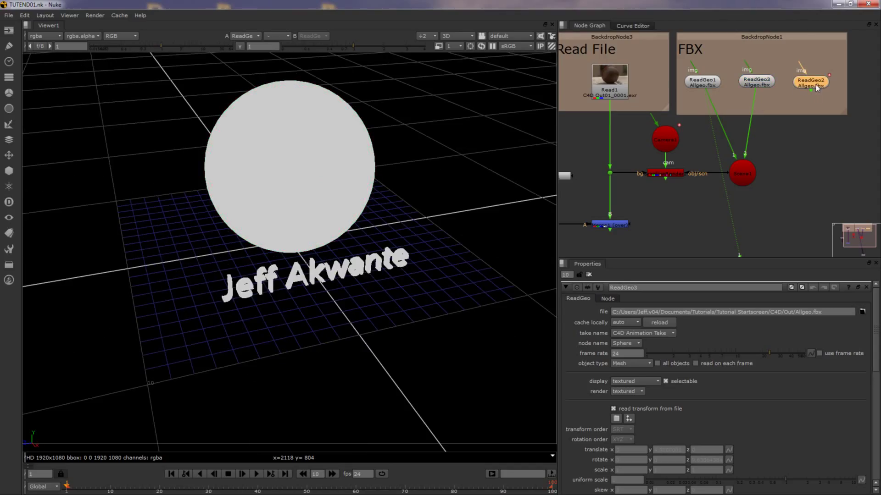
left_click(801, 92)
scroll(231, 185, "down", 6)
left_click_drag(381, 158, 280, 185, "ctrl")
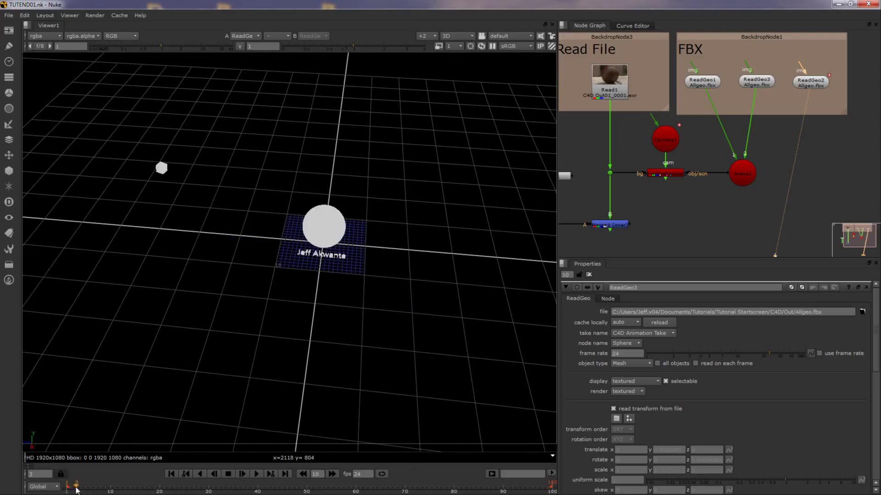
left_click(190, 489)
left_click_drag(286, 490, 177, 487)
left_click(171, 474)
Replace the existing Camera1 node with a newly created Camera node
middle_click_drag(736, 211, 708, 226)
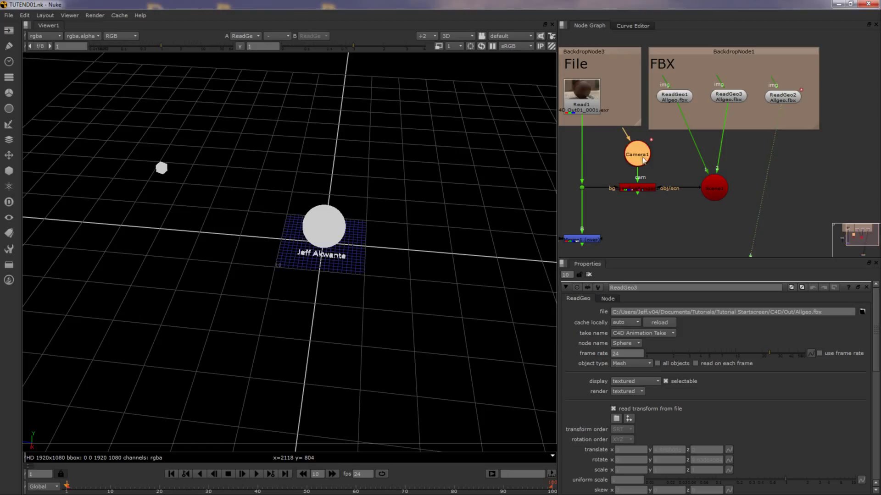
key("Delete")
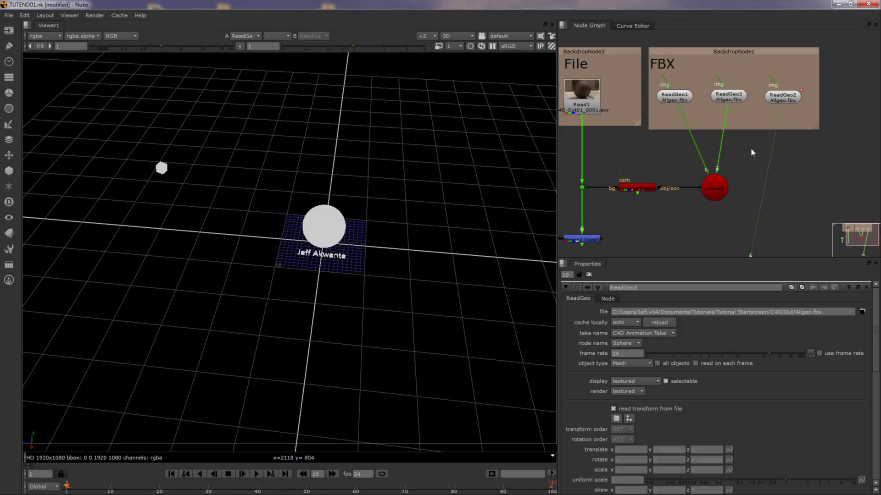
key("Tab")
type("cam")
key("Return")
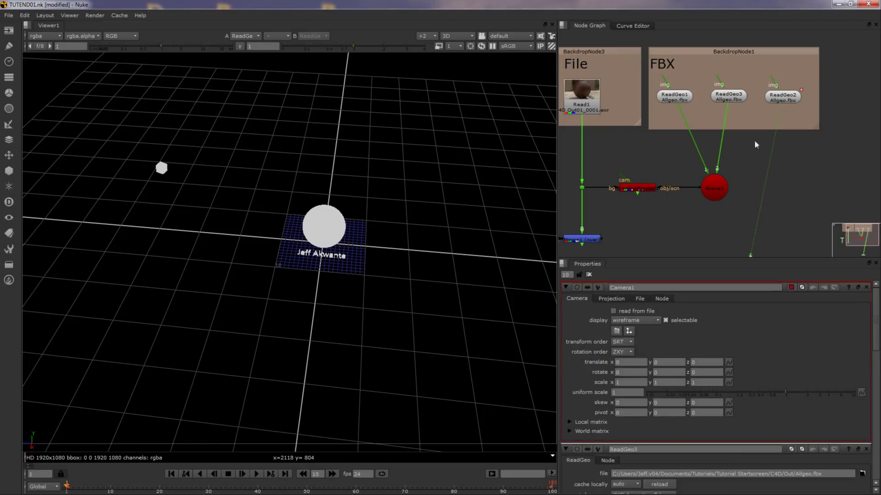
Copy the Allgeo.fbx file path from ReadGeo2 and open the properties of the new Camera1 node
double_click(782, 98)
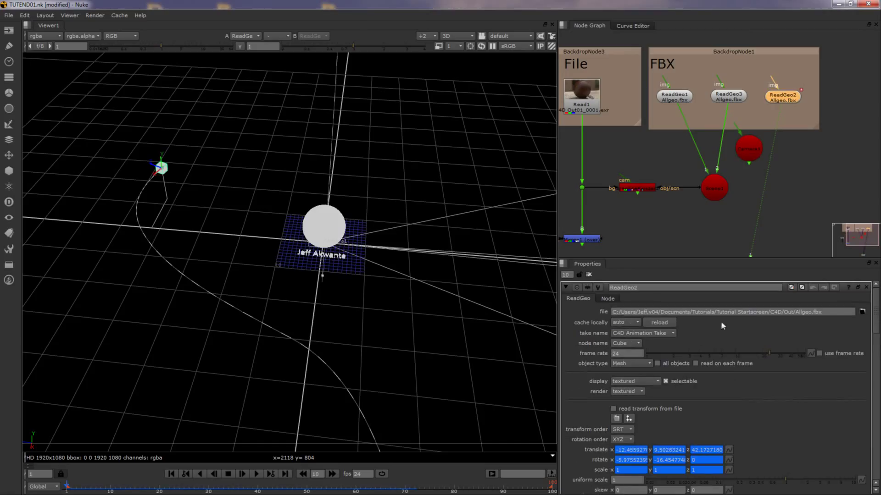
double_click(753, 315)
left_click(834, 312)
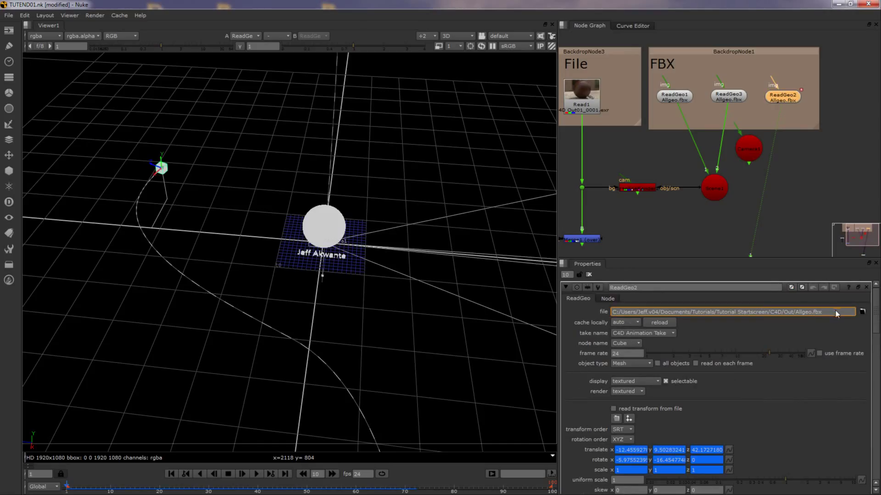
left_click_drag(822, 312, 610, 281)
key("ctrl+c")
left_click(779, 164)
left_click_drag(753, 151, 756, 163)
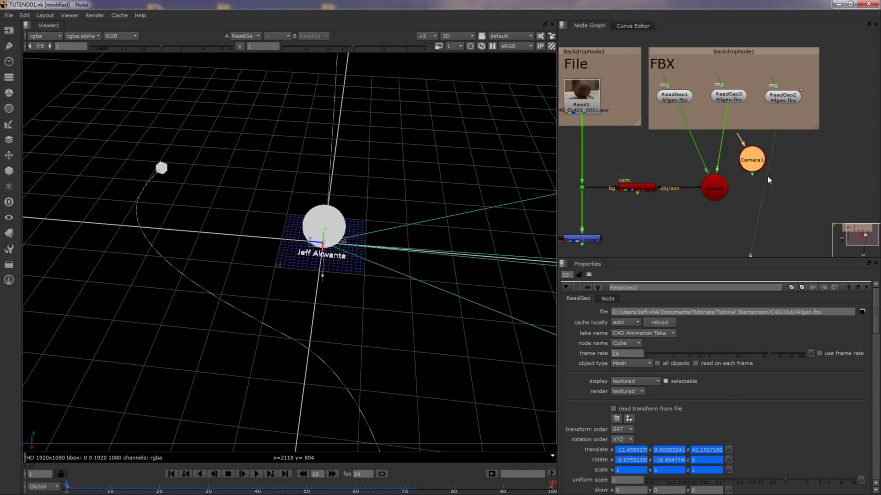
double_click(757, 158)
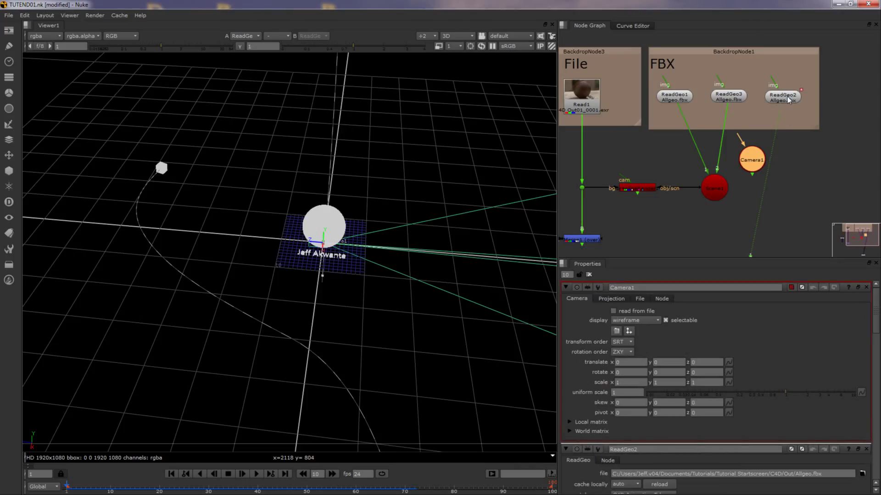
left_click_drag(759, 160, 760, 156)
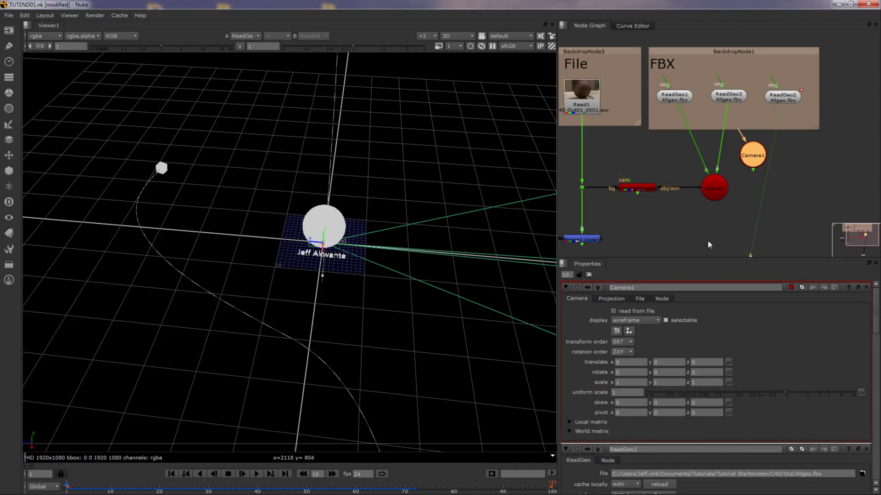
Load the camera data into Camera1 from the copied Allgeo.fbx path, and turn off read from file to unlock its transforms
left_click(639, 299)
left_click(600, 311)
left_click(668, 322)
key("ctrl+v")
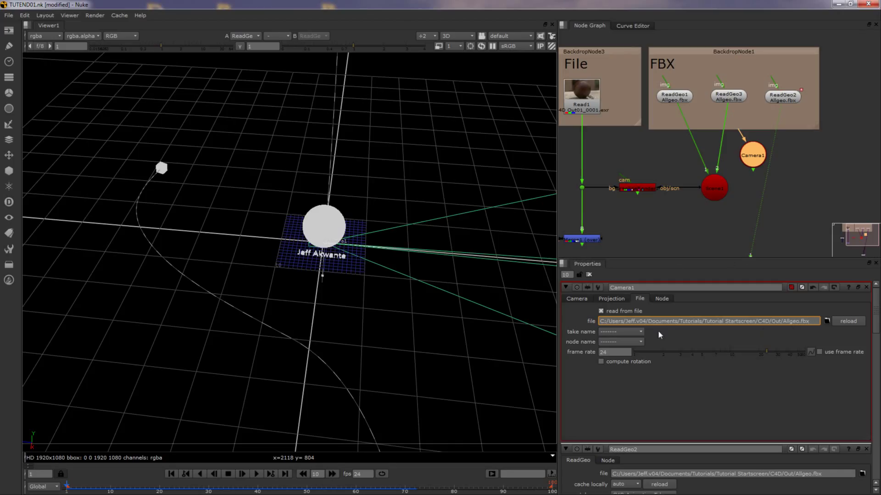
key("Return")
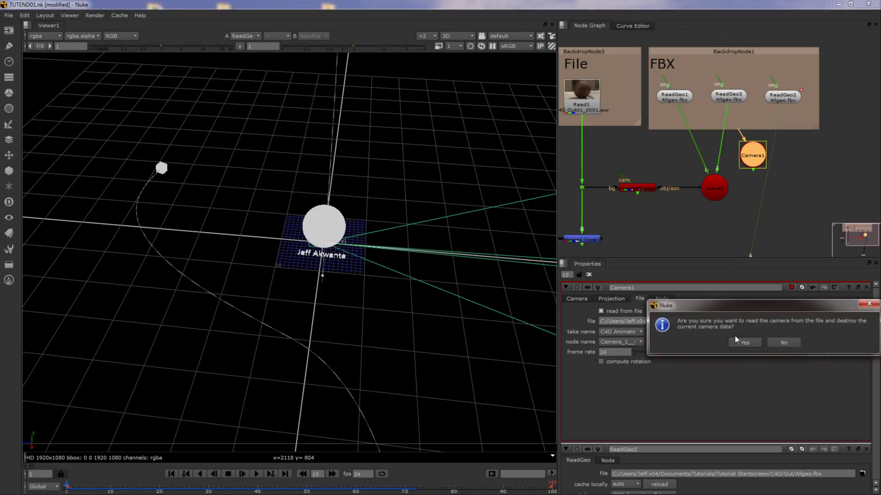
left_click(736, 340)
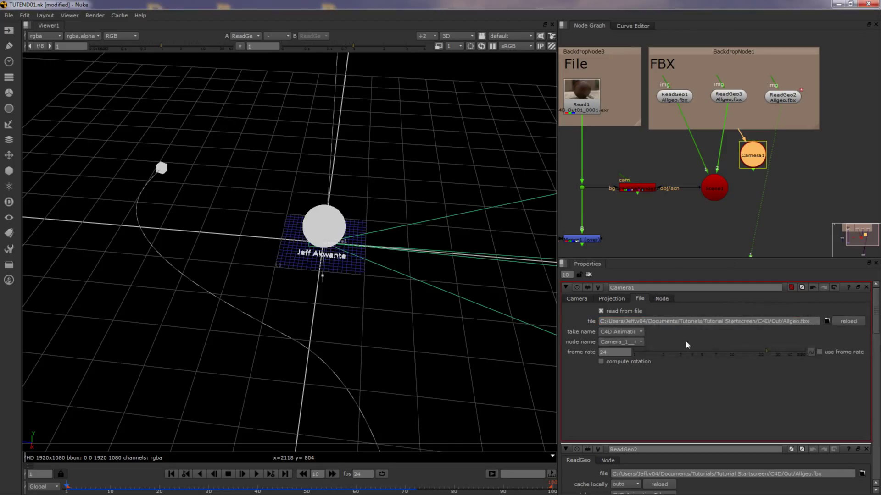
left_click(576, 299)
left_click(613, 311)
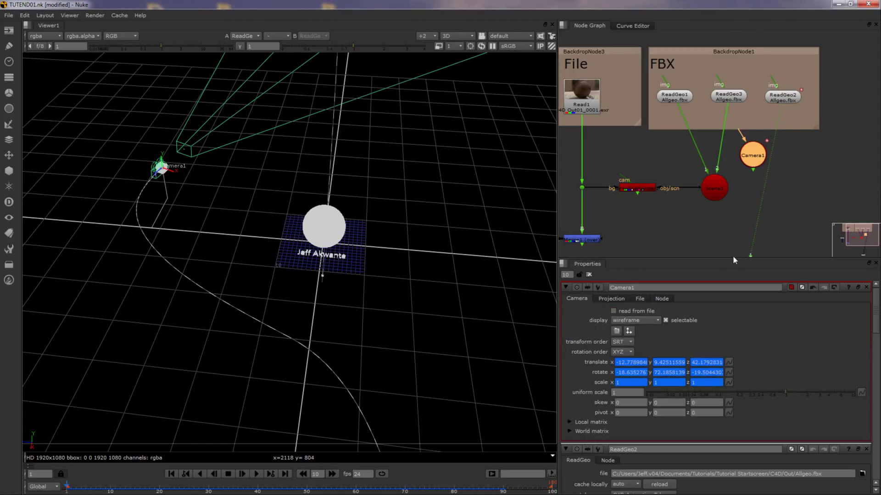
Compare the translate and rotate values of the ReadGeo2 cube with those of Camera1
double_click(788, 97)
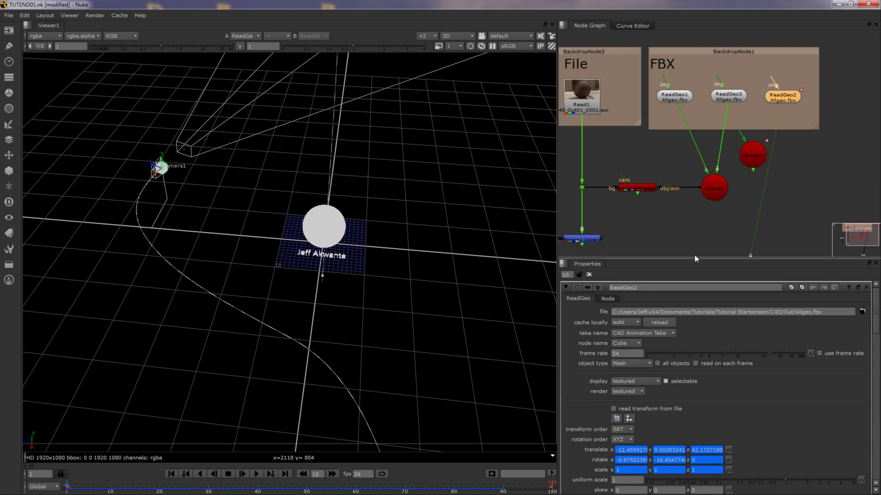
left_click_drag(694, 257, 394, 183)
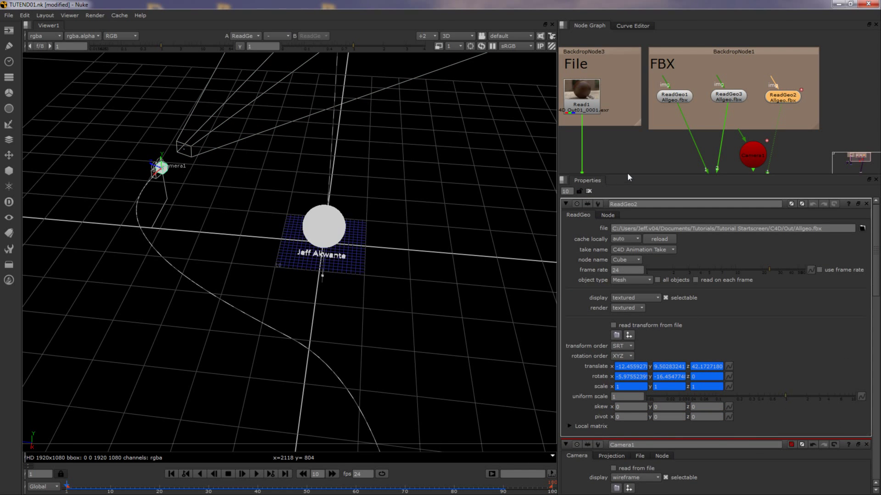
left_click_drag(626, 174, 637, 166)
left_click_drag(238, 149, 89, 230, "ctrl")
middle_click_drag(733, 160, 717, 118)
scroll(729, 358, "down", 3)
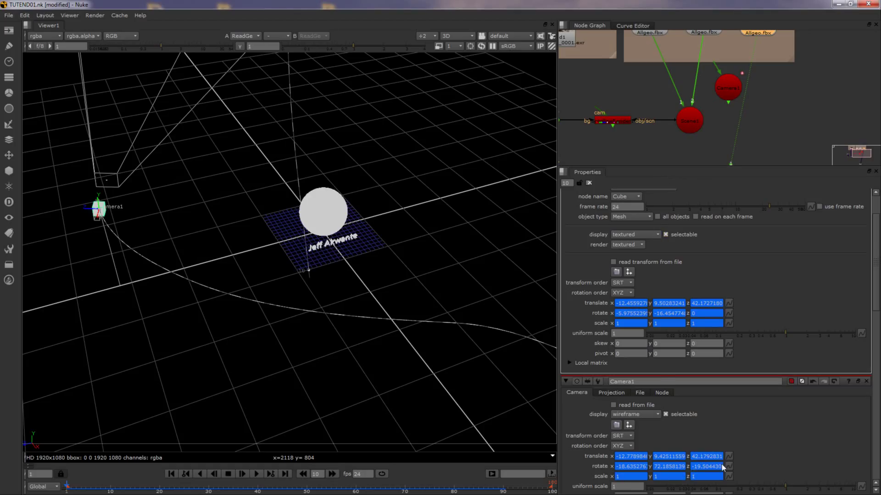
left_click(724, 79)
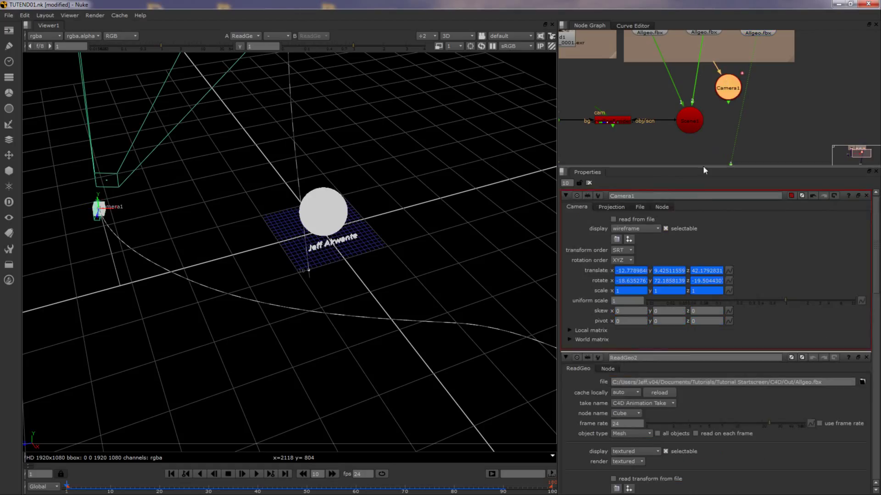
left_click_drag(703, 167, 709, 271)
middle_click_drag(719, 252, 734, 231)
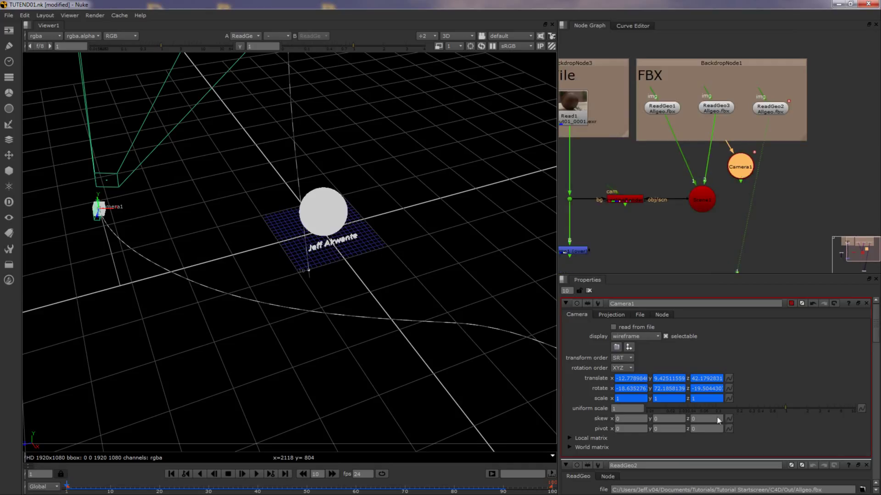
Examine Camera1's rotation order options and its projection settings
left_click(729, 379)
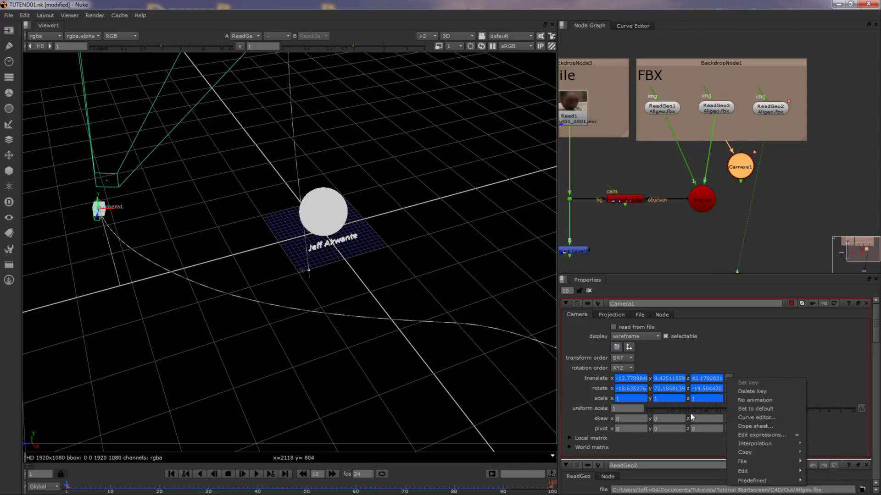
left_click(667, 376)
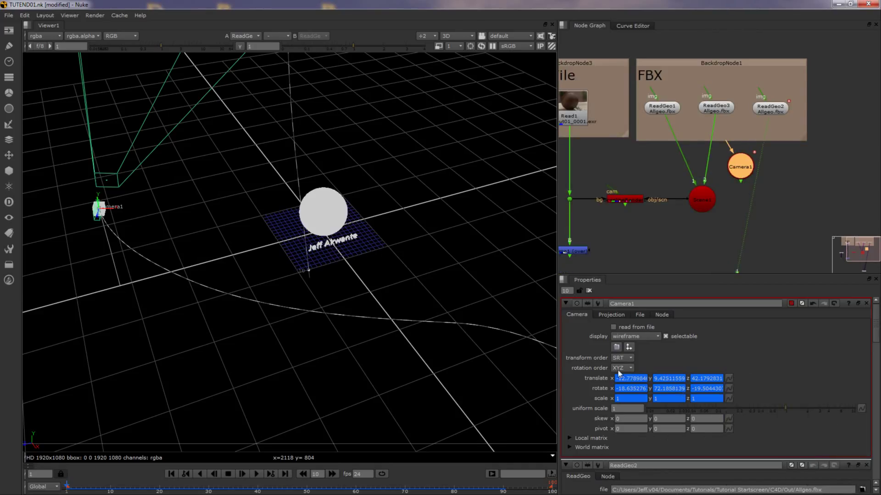
left_click(619, 369)
left_click(627, 369)
left_click(615, 314)
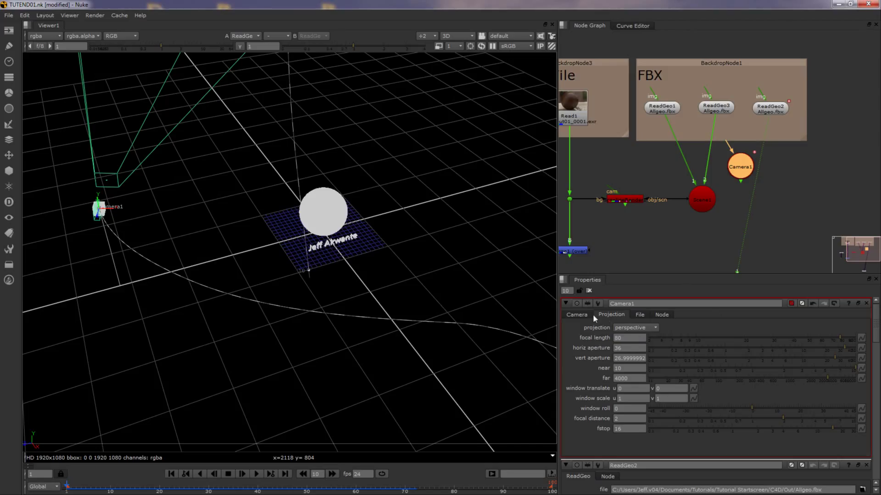
left_click(578, 314)
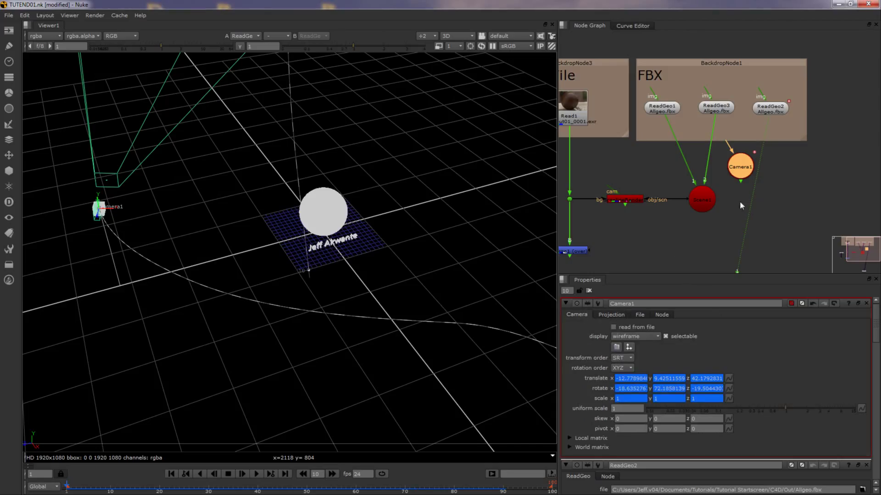
Remove the animation from Camera1's translate, rotate and scale channels
right_click(730, 378)
left_click(764, 401)
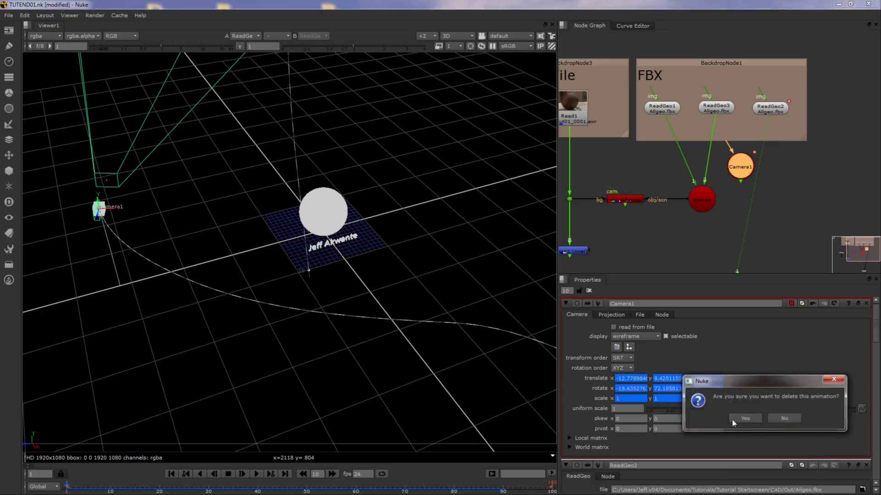
left_click(733, 419)
left_click(730, 389)
left_click(789, 316)
left_click(808, 328)
left_click(729, 398)
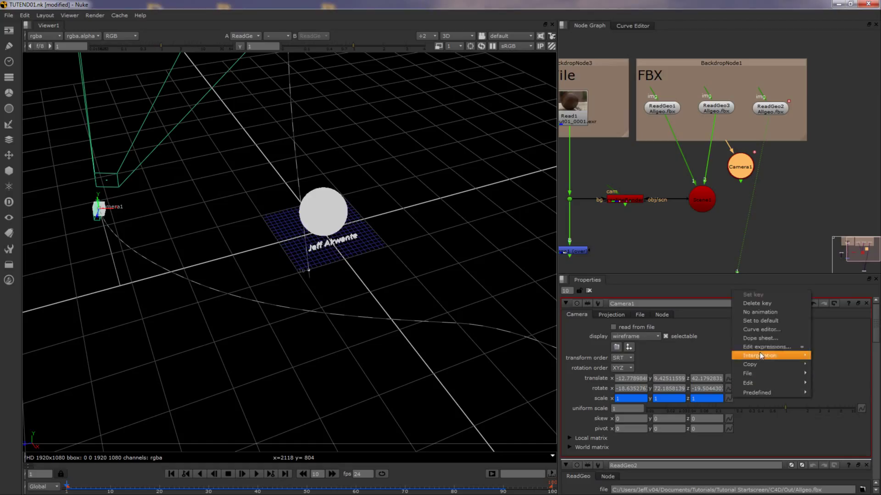
left_click(773, 315)
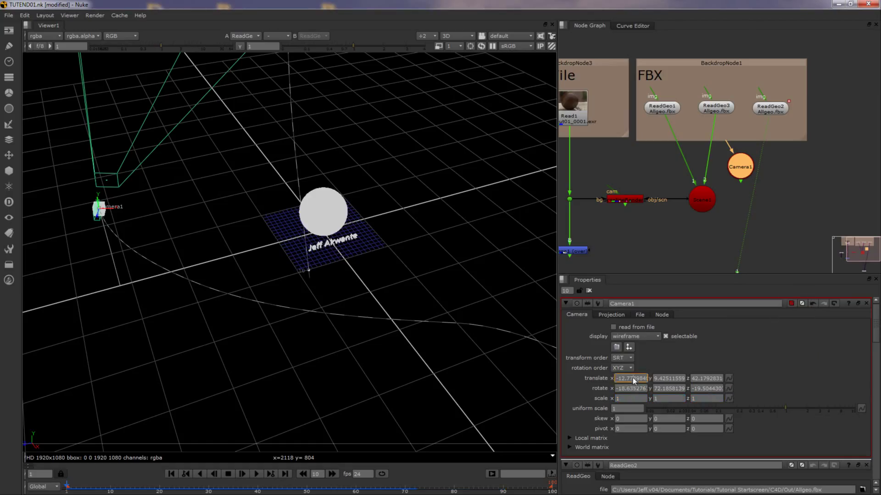
Set Camera1's translate and rotate values to 0 on the X, Y and Z axes
type("0")
double_click(634, 388)
type("0")
double_click(675, 388)
double_click(675, 380)
type("0")
double_click(670, 389)
type("0")
left_click(708, 389)
type("0")
left_click(718, 378)
type("0")
Try to copy the translate animation of ReadGeo2 onto Camera1's translate channels
double_click(770, 109)
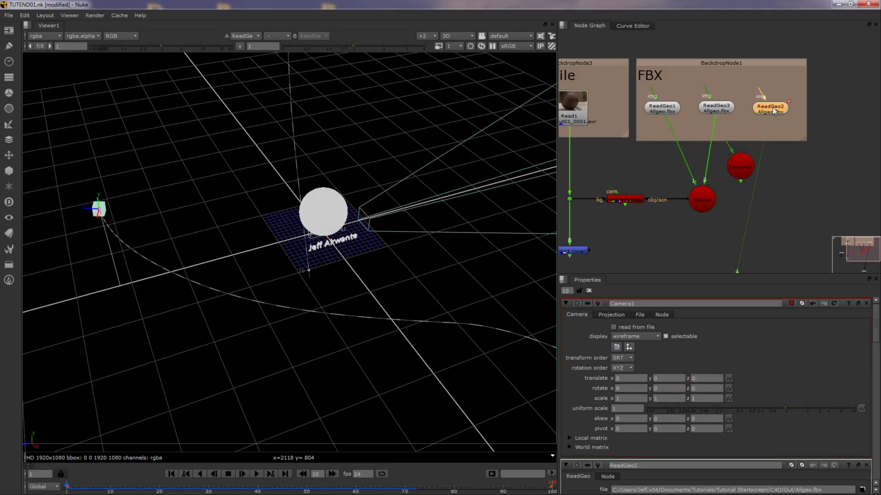
scroll(756, 414, "down", 4)
scroll(733, 364, "down", 4)
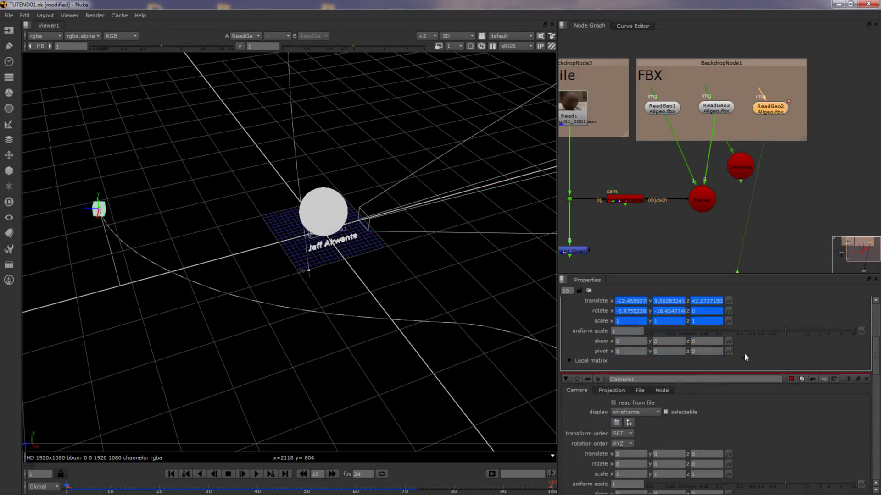
scroll(745, 310, "up", 2)
right_click(732, 326)
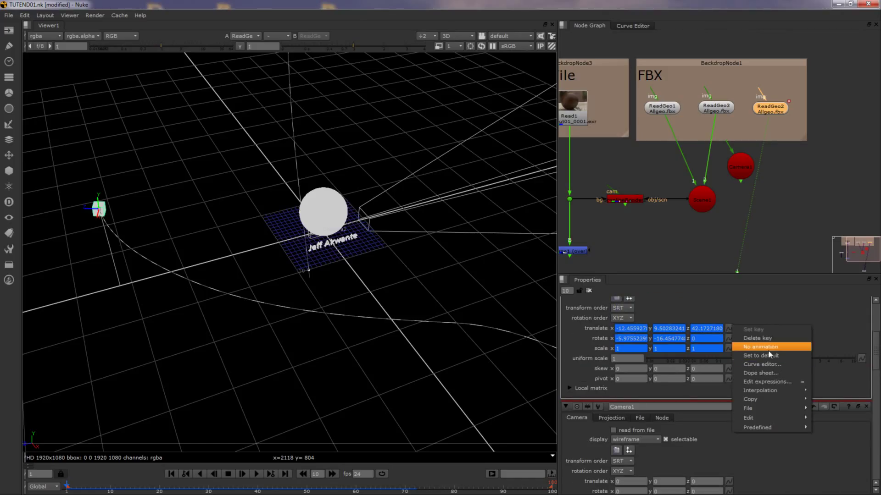
mouse_move(766, 402)
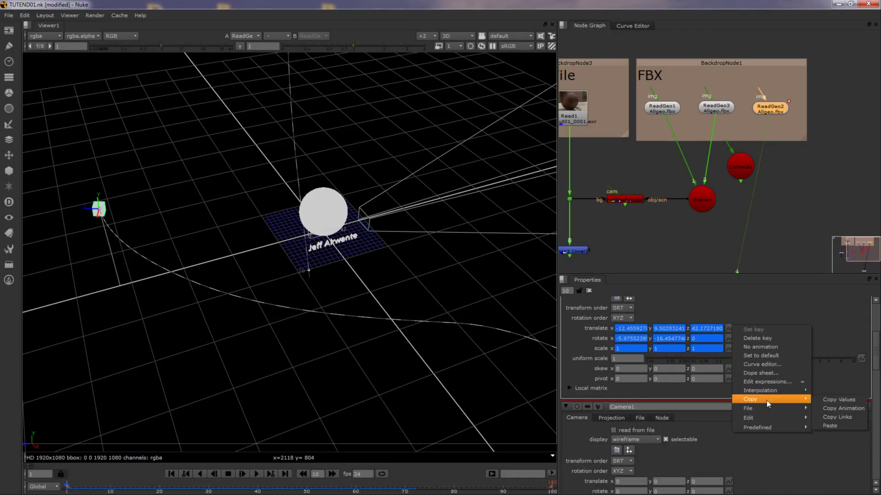
left_click(846, 408)
scroll(728, 451, "down", 2)
right_click(728, 452)
mouse_move(779, 418)
left_click(836, 435)
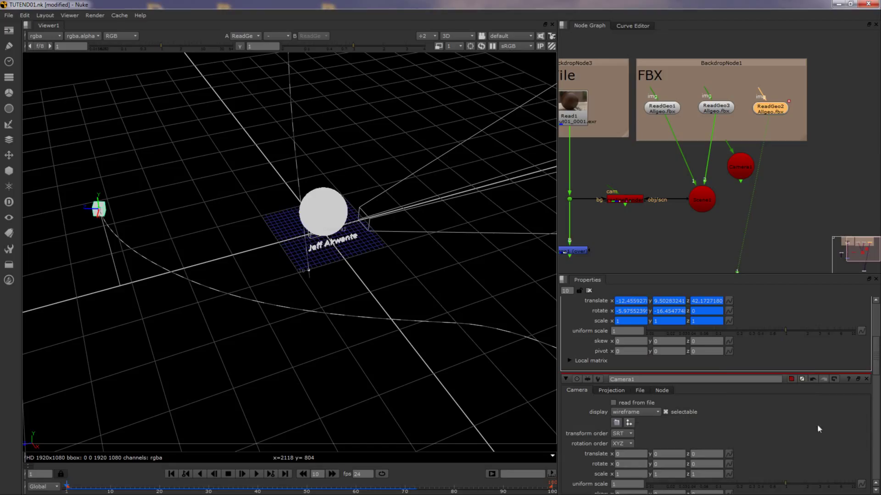
Copy ReadGeo2's translate animation and paste it onto Camera1's translate channels
right_click(732, 309)
mouse_move(779, 375)
left_click(834, 384)
right_click(729, 453)
mouse_move(779, 421)
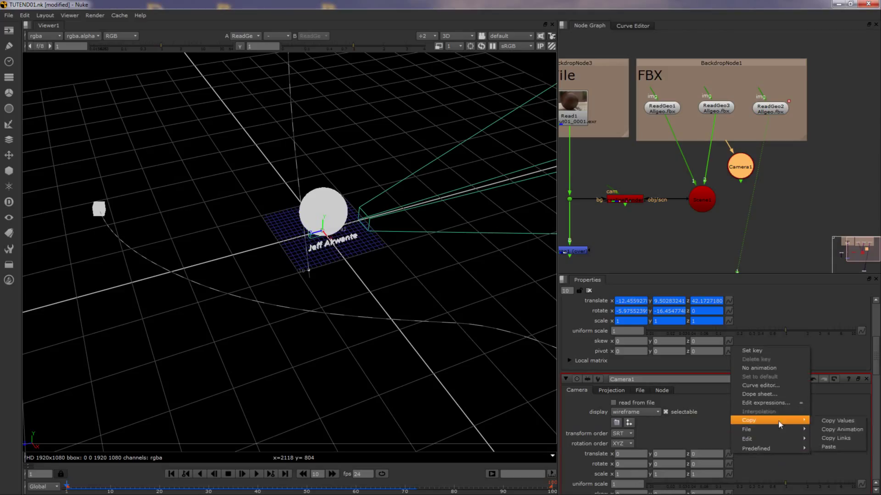
left_click(837, 447)
Copy ReadGeo2's rotate animation and paste it onto Camera1's rotate channels
right_click(733, 314)
mouse_move(774, 389)
left_click(836, 404)
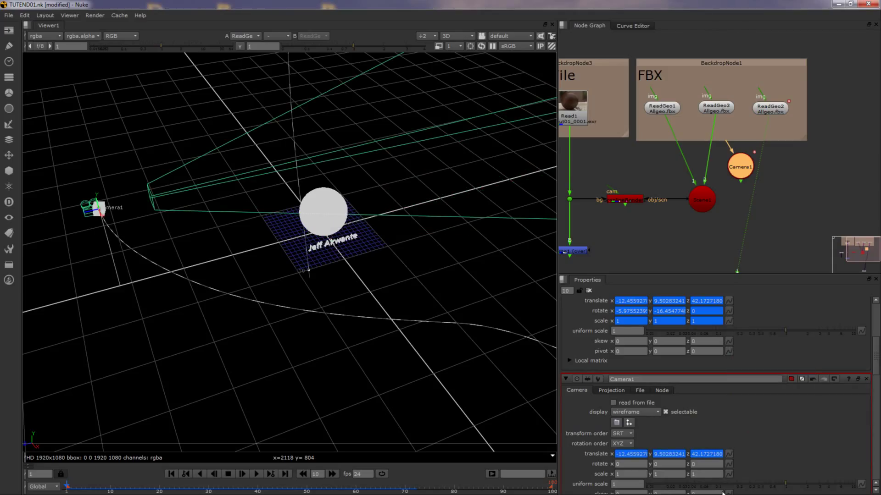
right_click(728, 464)
mouse_move(782, 434)
left_click(837, 449)
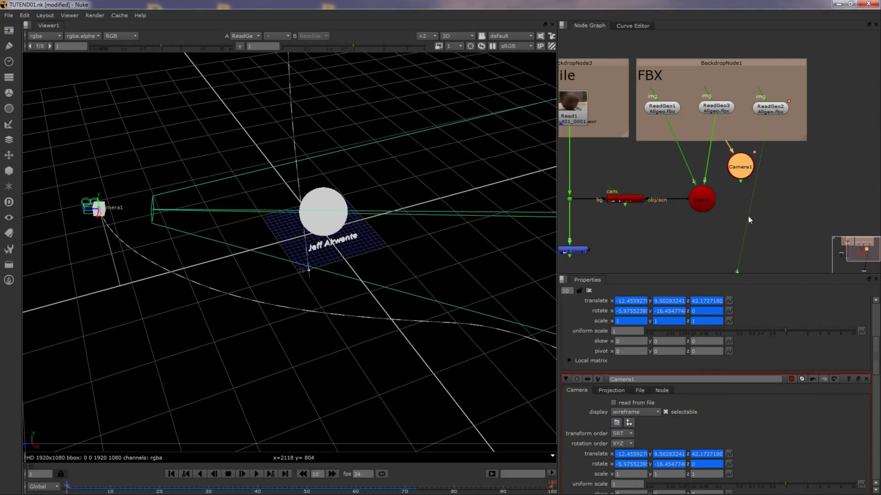
Disable the ReadGeo2 node in the FBX backdrop
left_click(749, 220)
left_click_drag(771, 108, 774, 110)
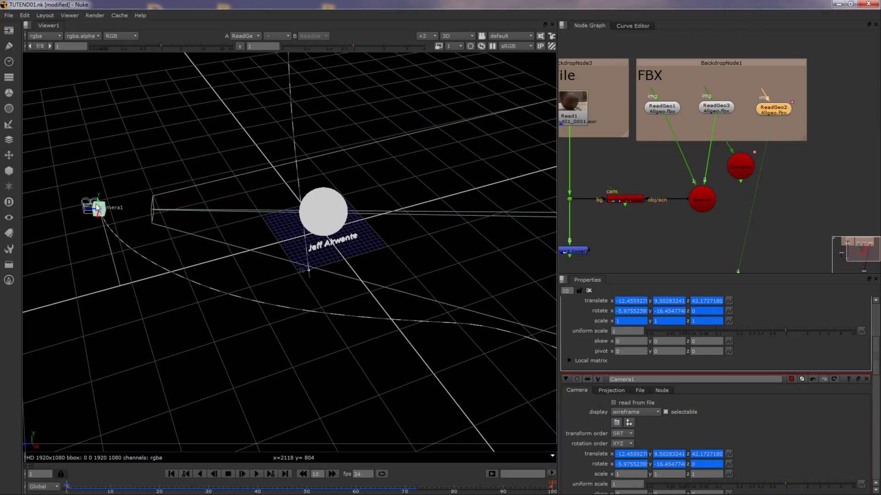
key("d")
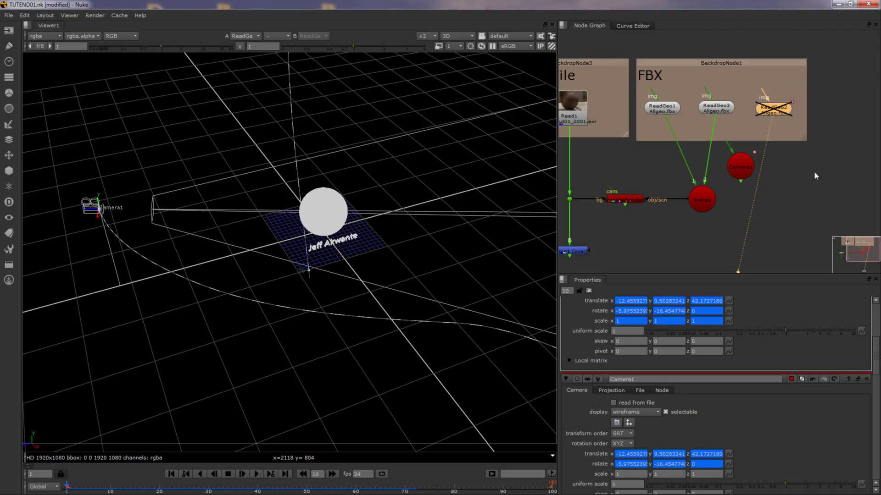
Place Camera1 above the ScanlineRender node and connect it to the node's cam input
left_click_drag(737, 160, 627, 168)
middle_click_drag(626, 188, 707, 173)
middle_click_drag(763, 147, 765, 159)
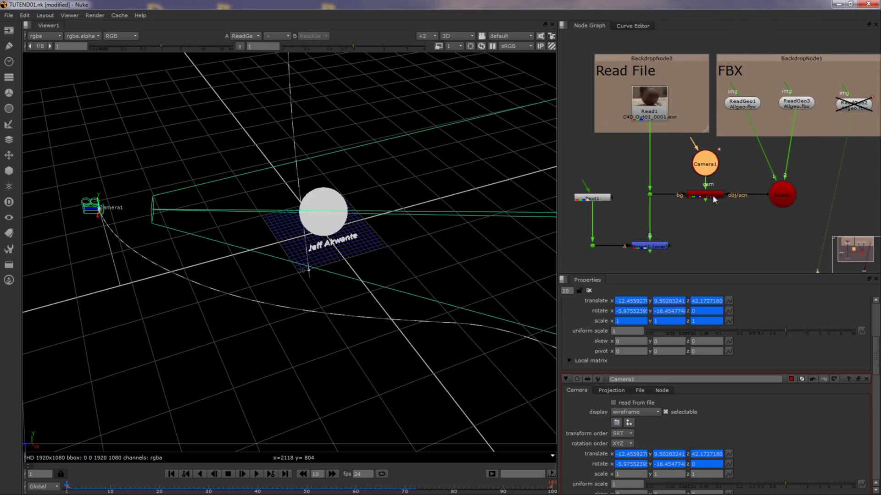
Show the ScanlineRender output in the viewer and switch the viewer from 3D to 2D
left_click(781, 194)
left_click(742, 104)
scroll(419, 133, "up", 5)
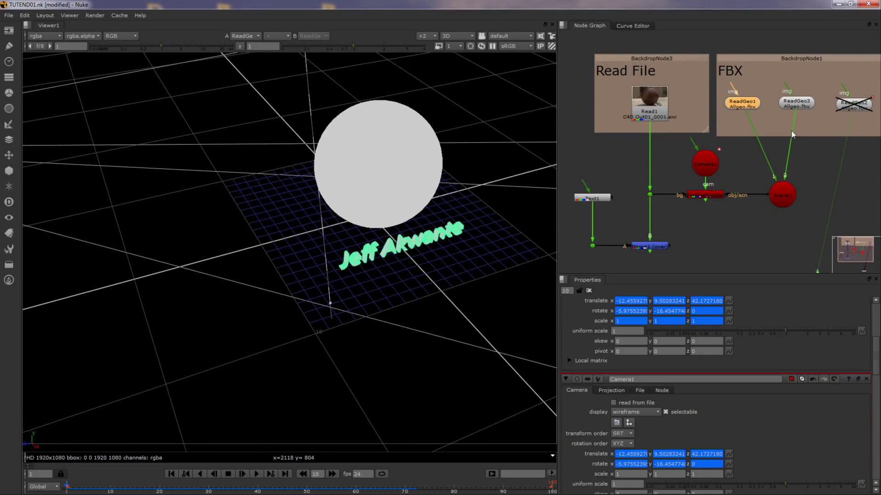
left_click(782, 194)
left_click(705, 195)
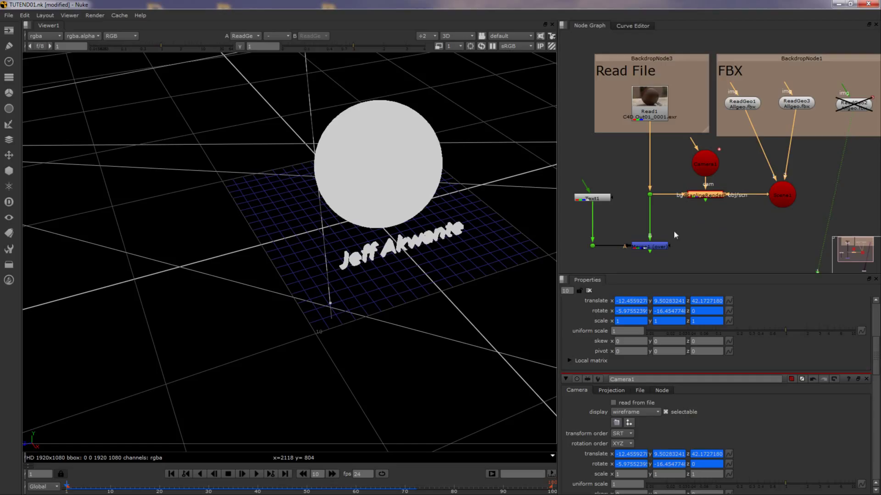
key("1")
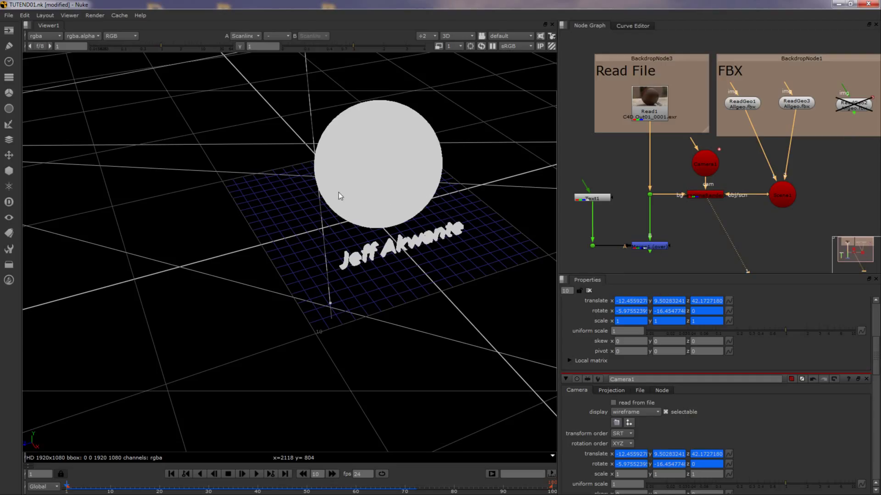
key("Tab")
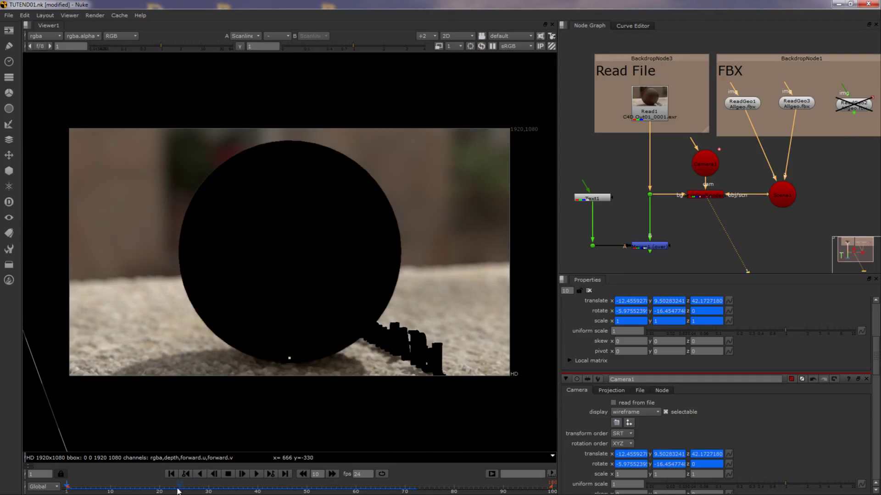
Scrub the timeline to check the geometry against the footage, toggling ReadGeo3 off and on for comparison, and return to frame 1
left_click_drag(173, 489, 228, 489)
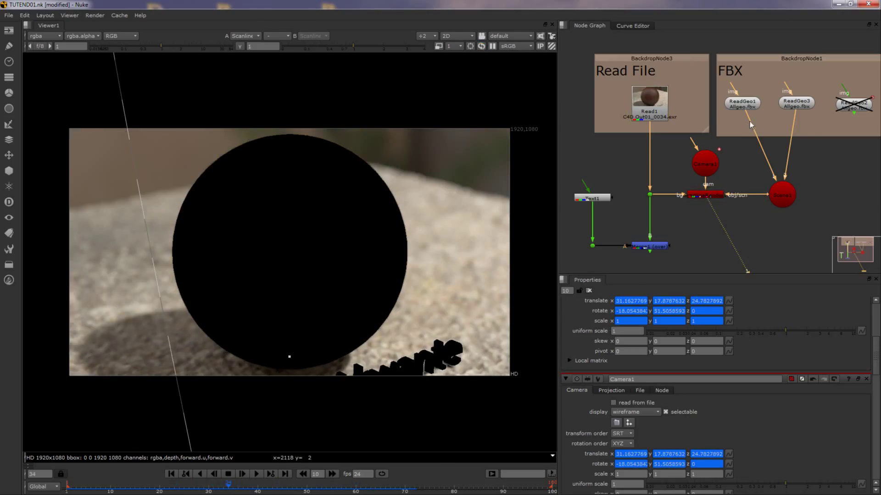
left_click(750, 104)
left_click(797, 104)
key("d")
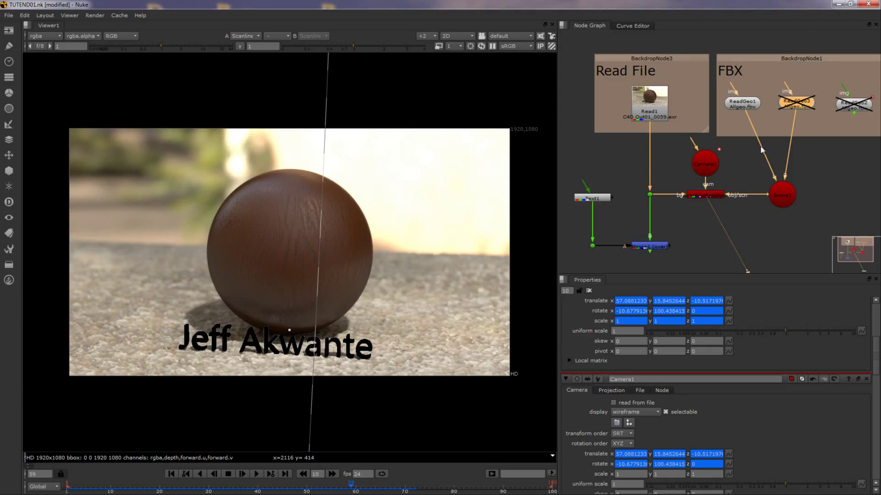
key("d")
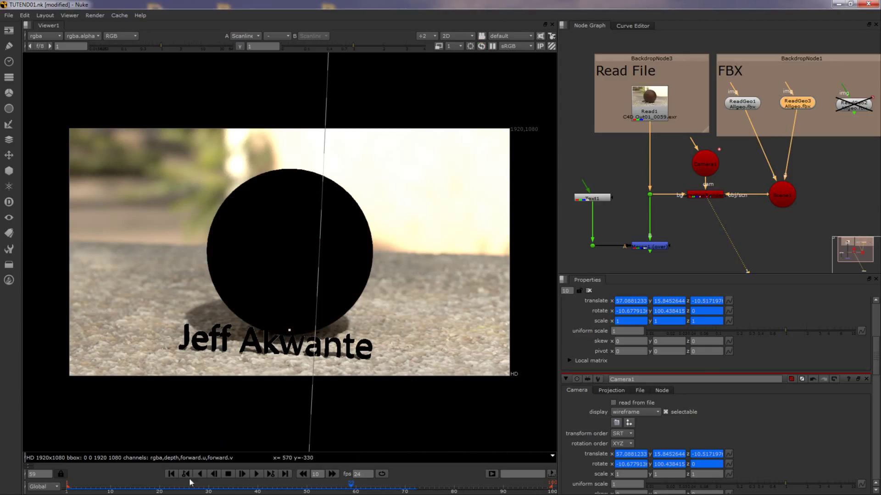
left_click(183, 487)
left_click(171, 475)
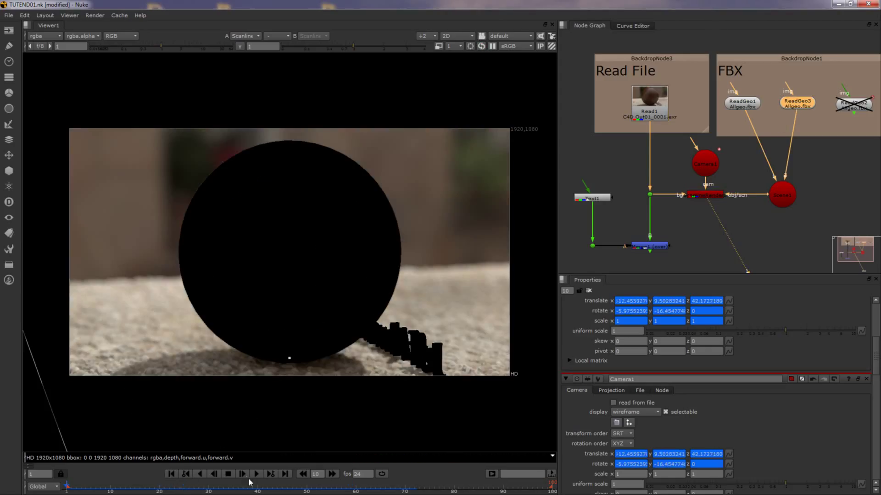